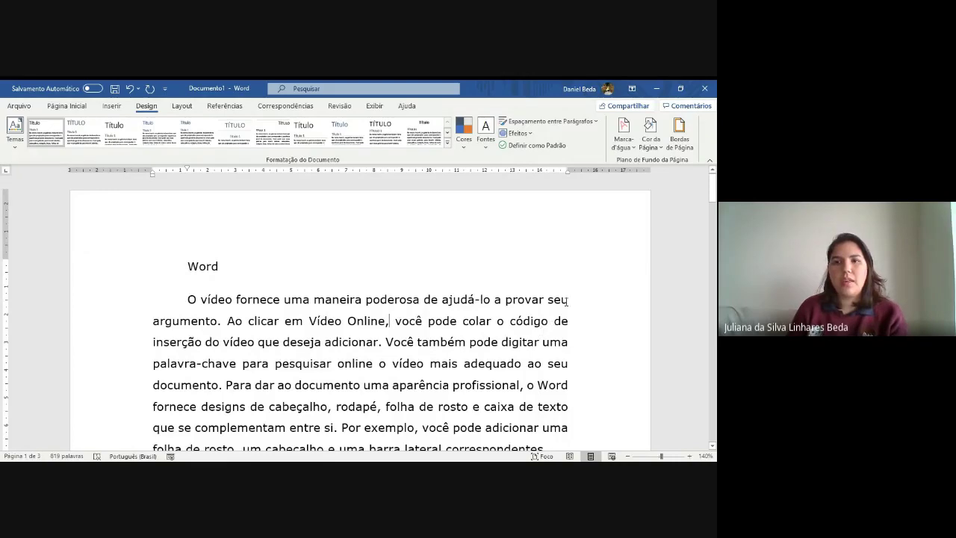
Step: Apply the preset EXEMPLO 1 diagonal watermark to the document pages
left_click(623, 146)
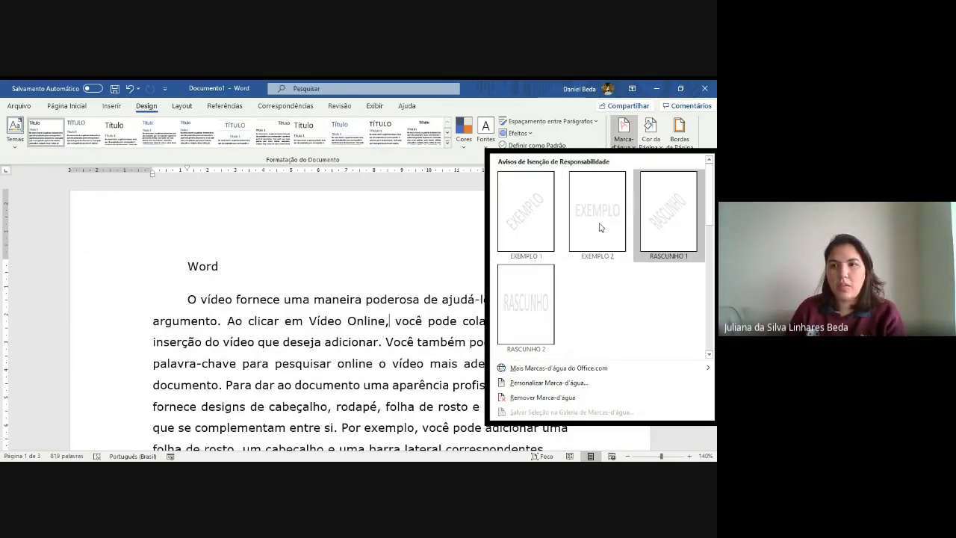
left_click(534, 238)
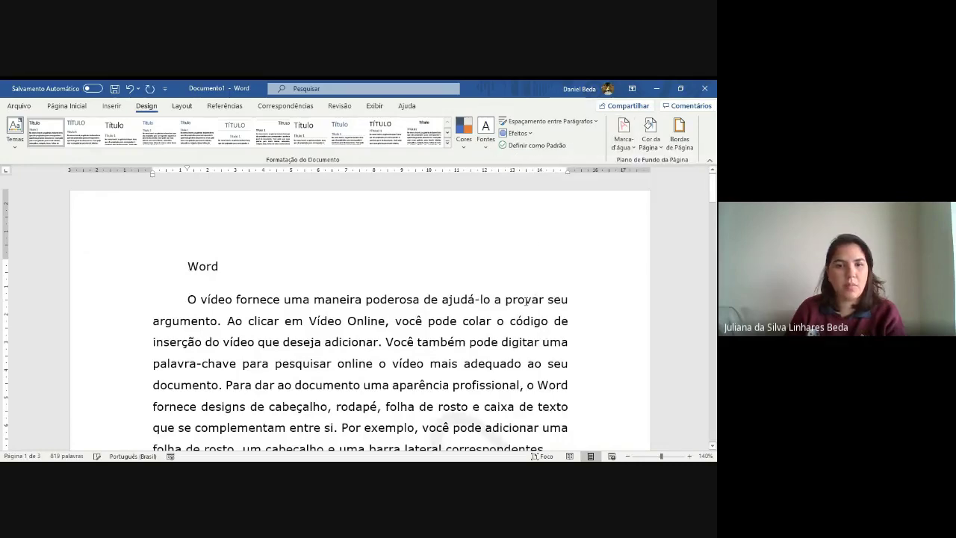
scroll(525, 301, "down", 2)
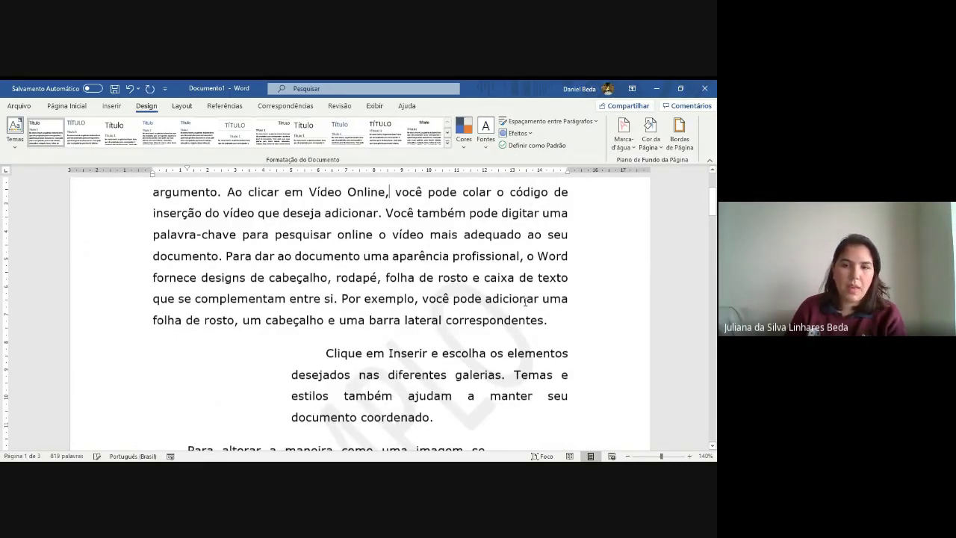
scroll(525, 302, "down", 1)
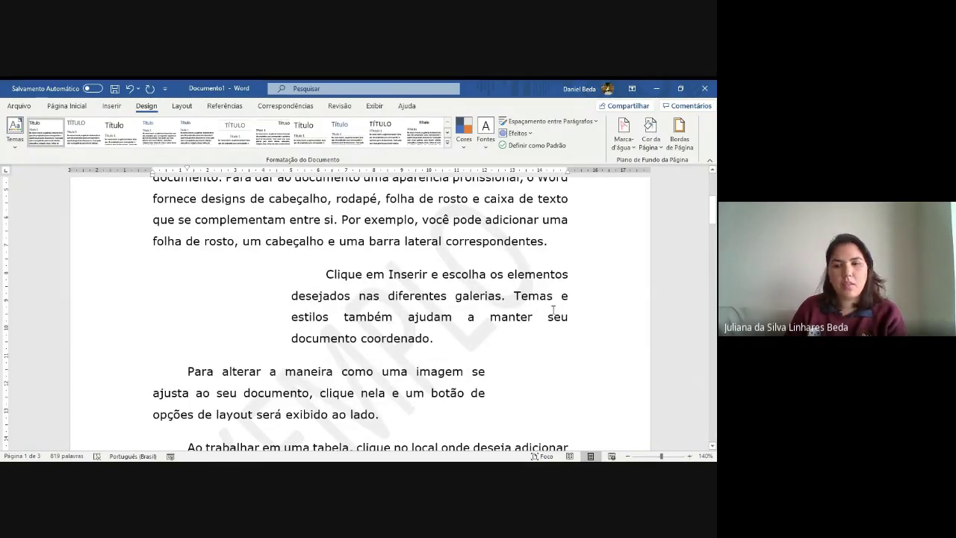
Step: Customize the text watermark to read ETEC in the Verdana font
left_click(626, 151)
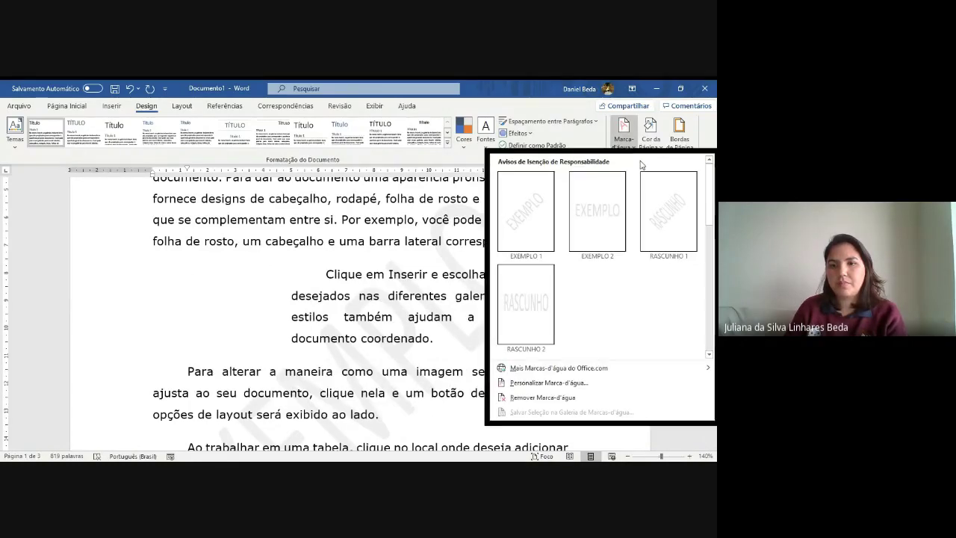
left_click(564, 384)
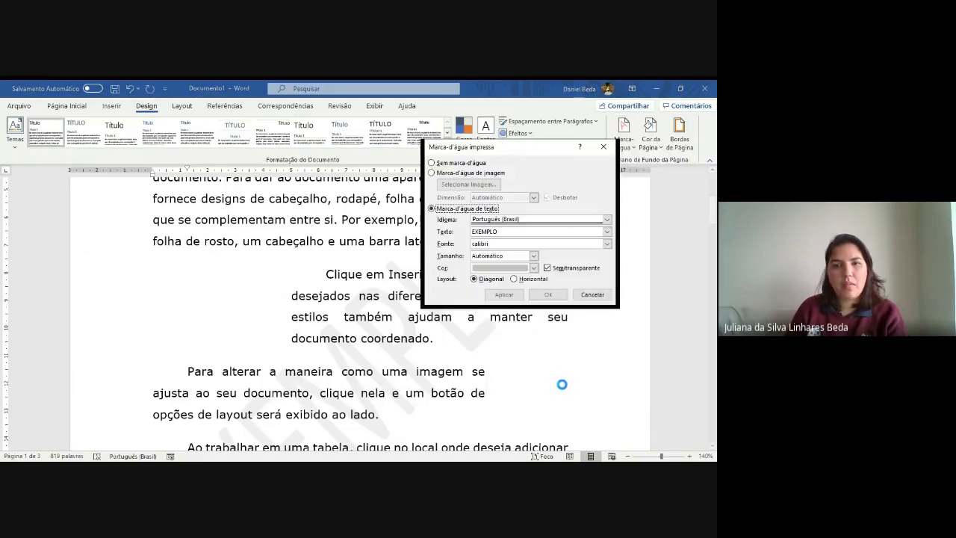
double_click(473, 231)
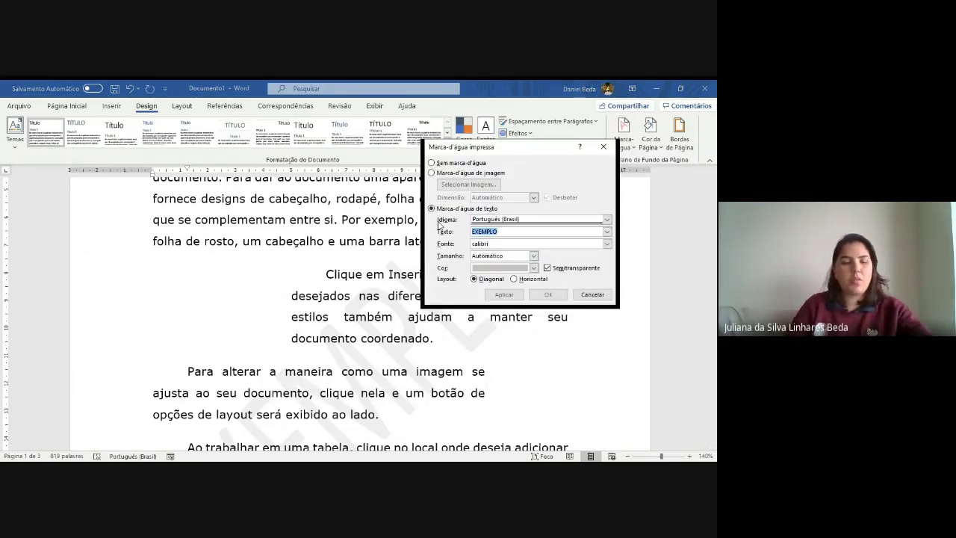
type("ETEC")
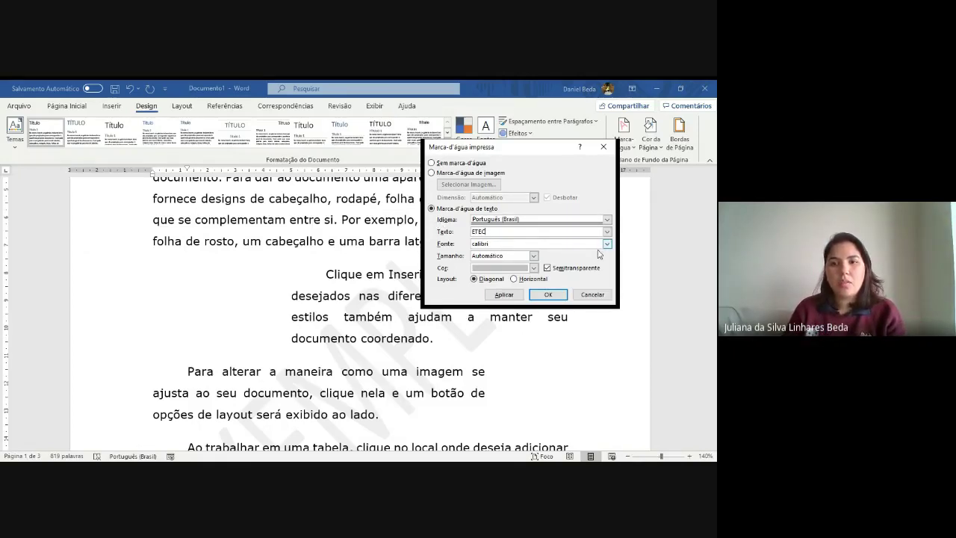
key("Tab")
type("ver")
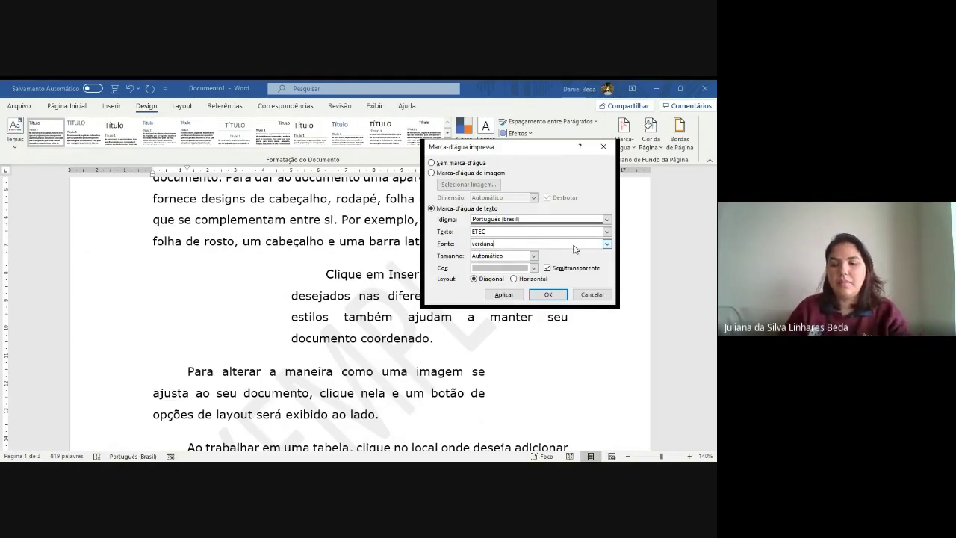
key("Return")
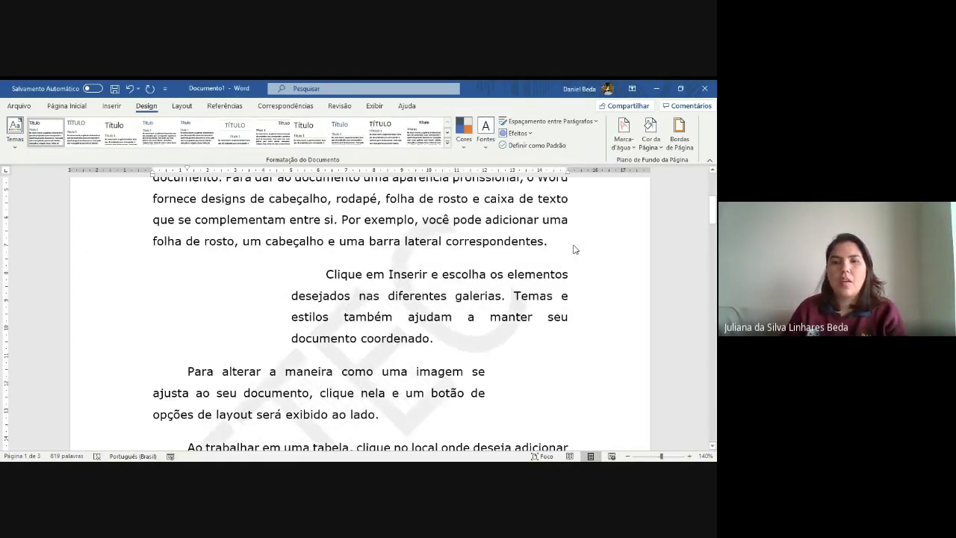
Step: Recolor the ETEC watermark dark orange and apply it with the Semitransparente option turned off
left_click(623, 130)
left_click(556, 383)
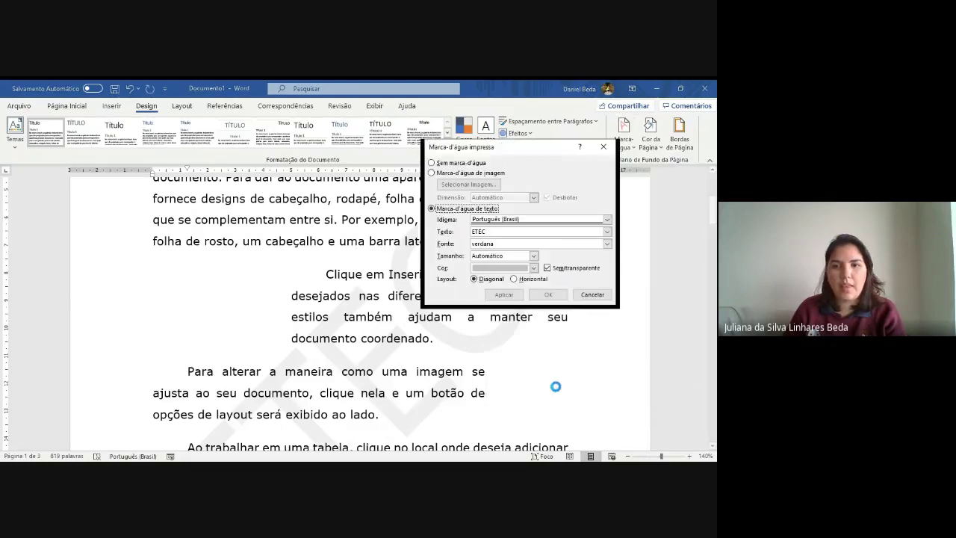
left_click(533, 268)
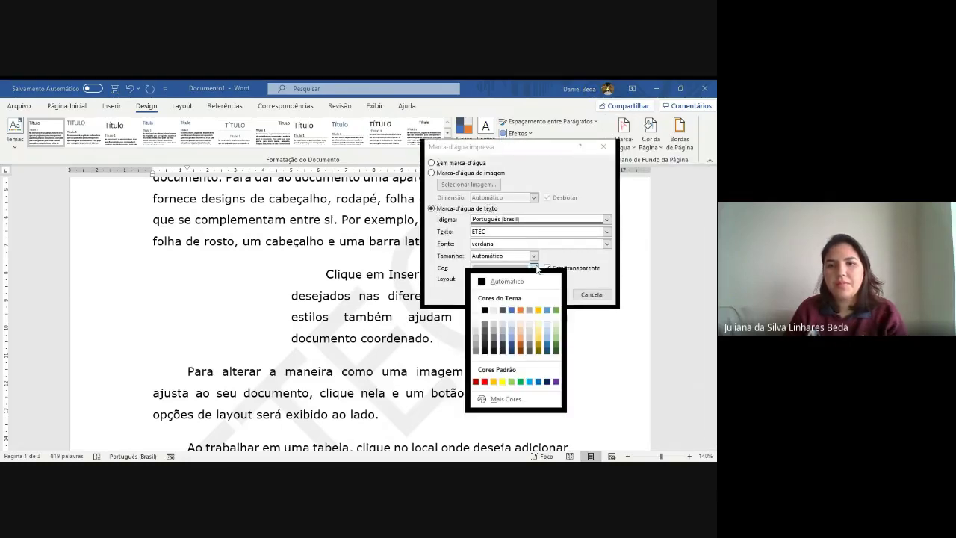
left_click(520, 346)
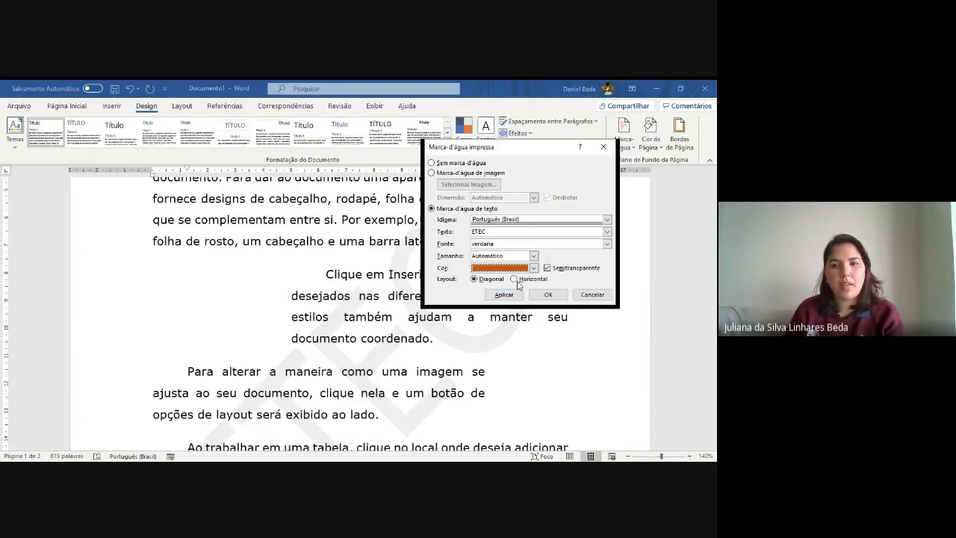
left_click(566, 272)
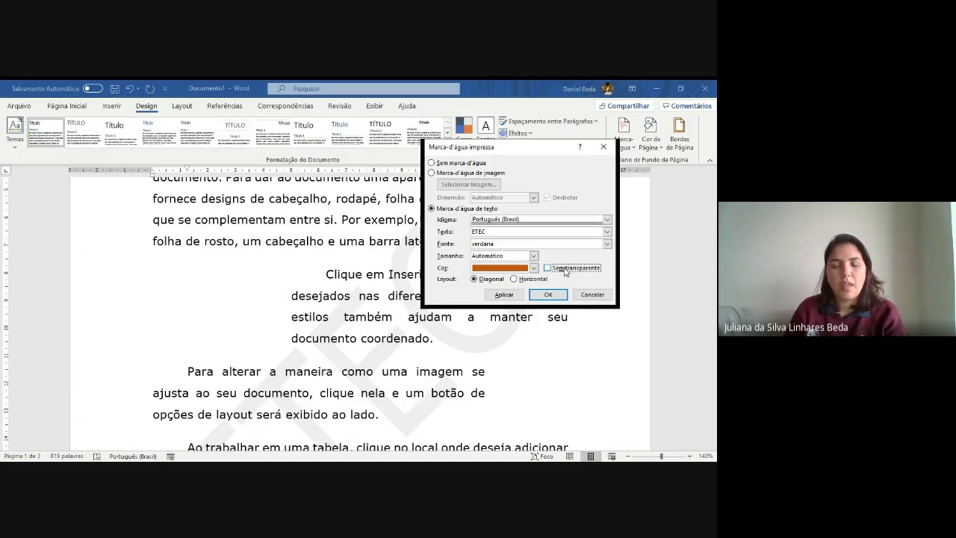
left_click(504, 294)
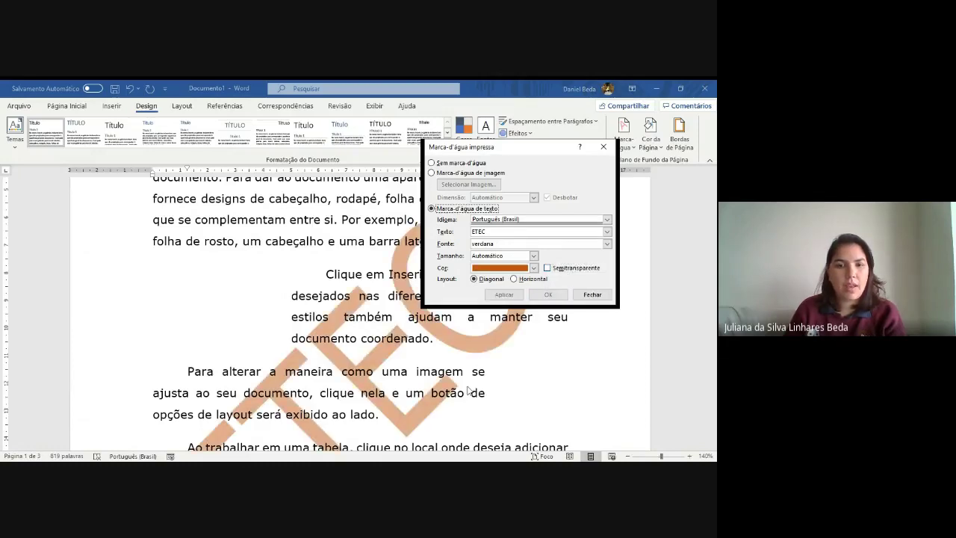
Step: Make the ETEC watermark semitransparent again and review it across the document's pages
left_click(547, 268)
left_click(504, 294)
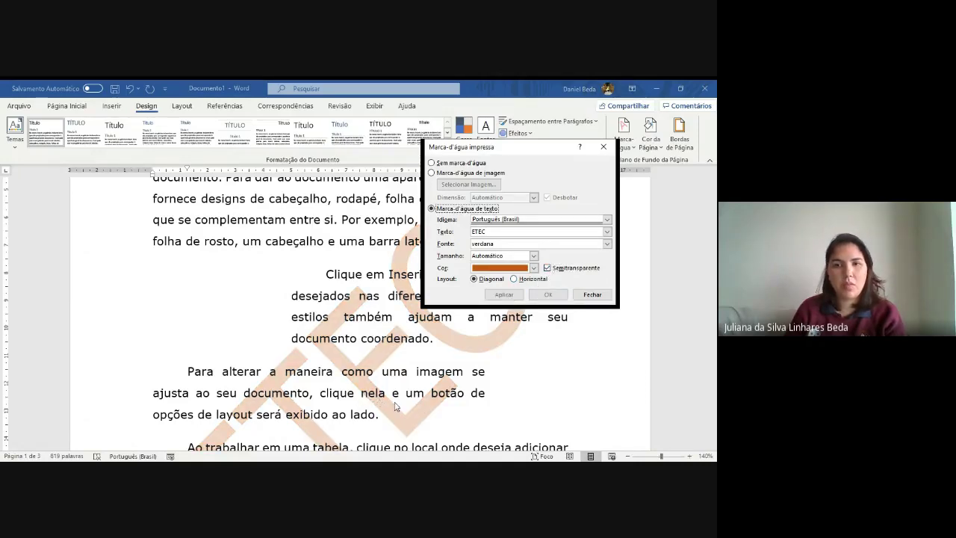
left_click(592, 294)
scroll(475, 284, "down", 10)
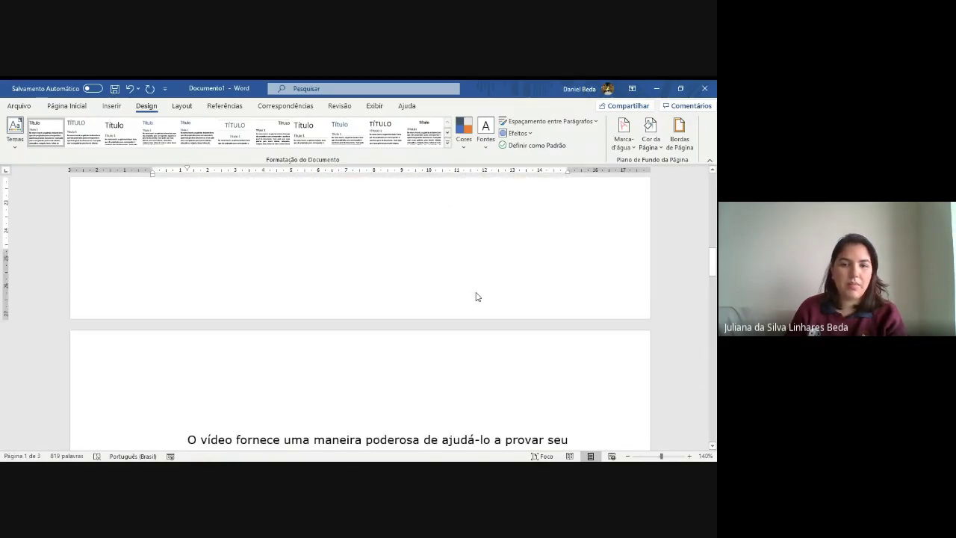
scroll(475, 299, "up", 4)
scroll(475, 298, "down", 6)
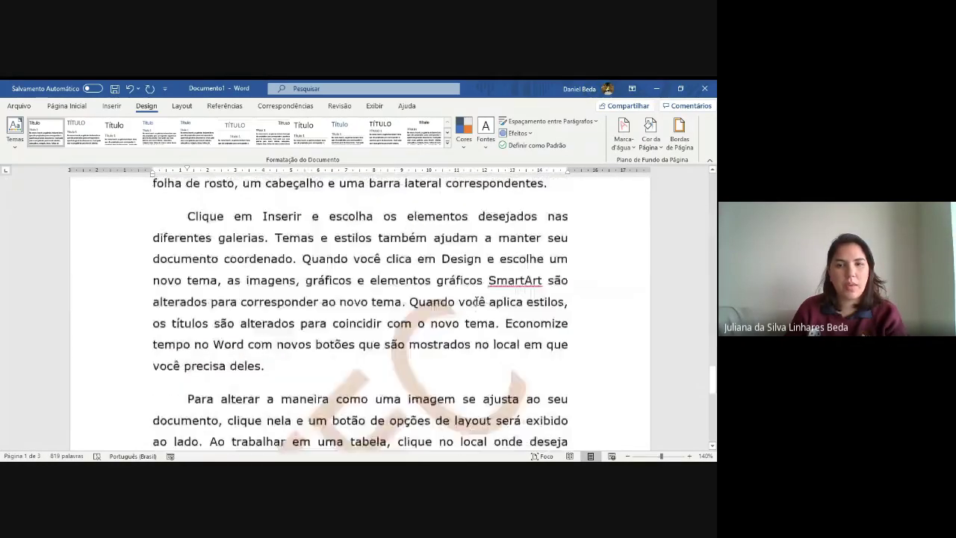
Step: Switch the custom watermark to a picture watermark and browse the computer's files for its image
left_click(624, 134)
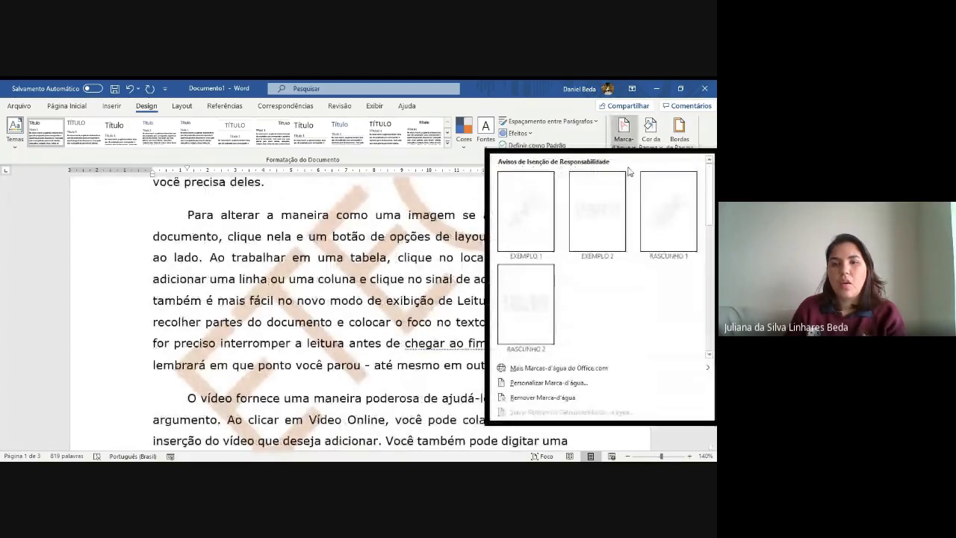
left_click(543, 381)
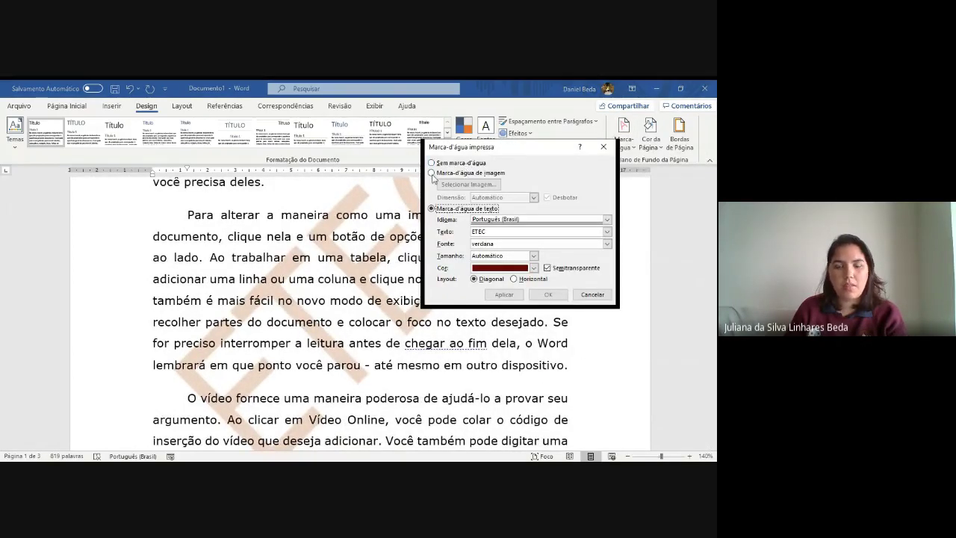
left_click(452, 174)
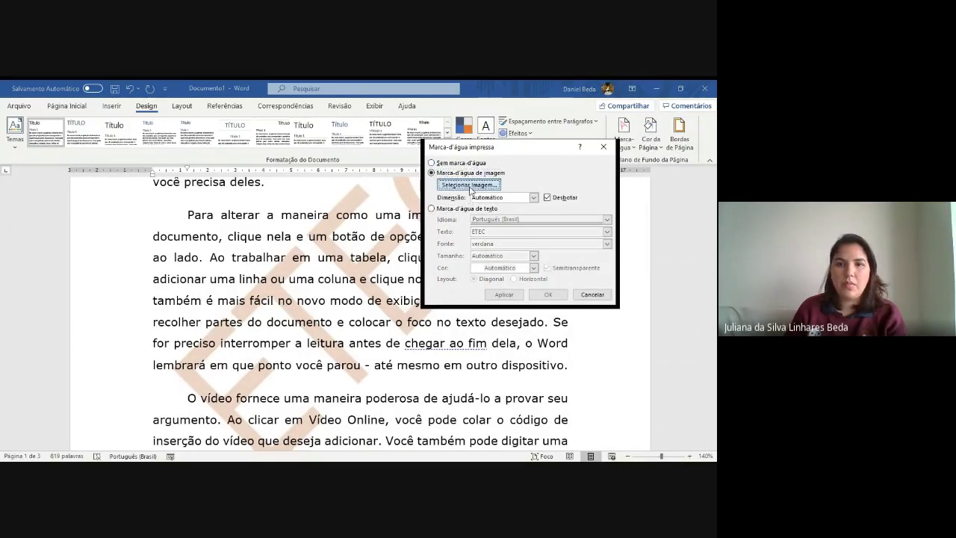
left_click(467, 184)
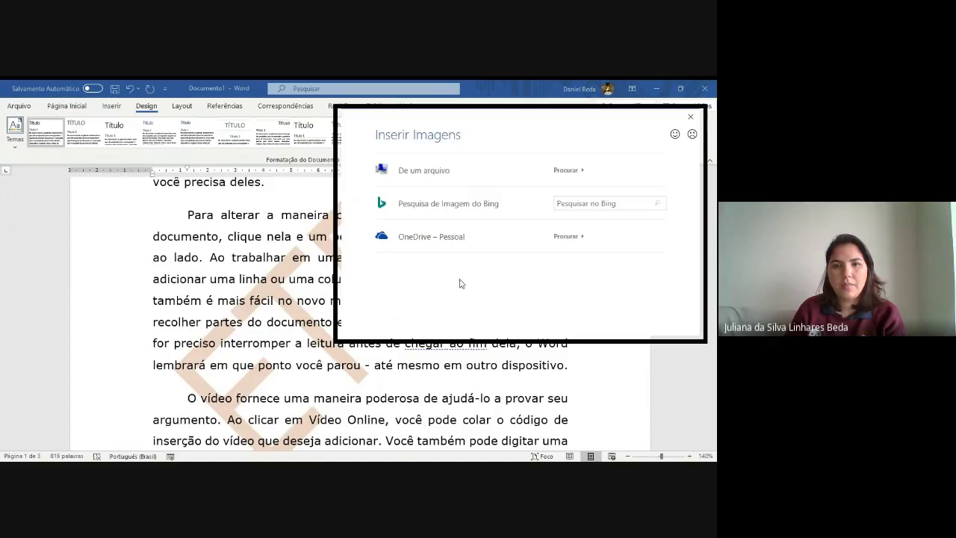
left_click(448, 177)
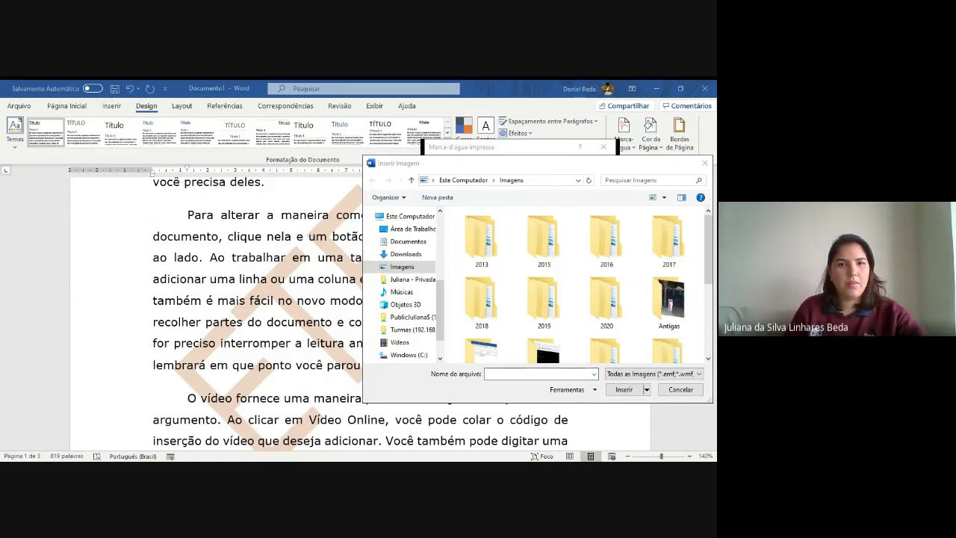
left_click(323, 163)
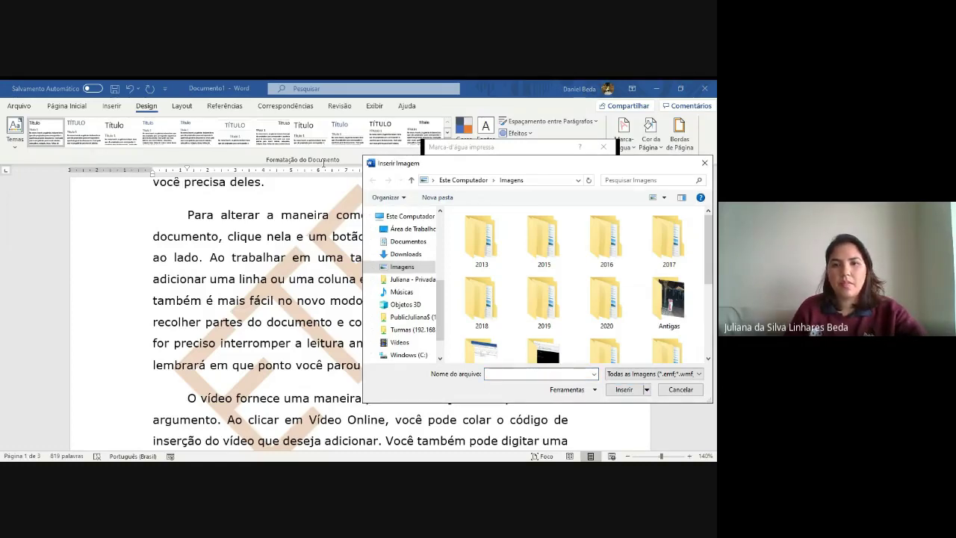
Step: Use logo.png from the desktop's Imagens folder as the picture watermark, with automatic size and Desbotar on
left_click(517, 373)
type("C:\\Users\\Juliana\\Desktop")
key("Return")
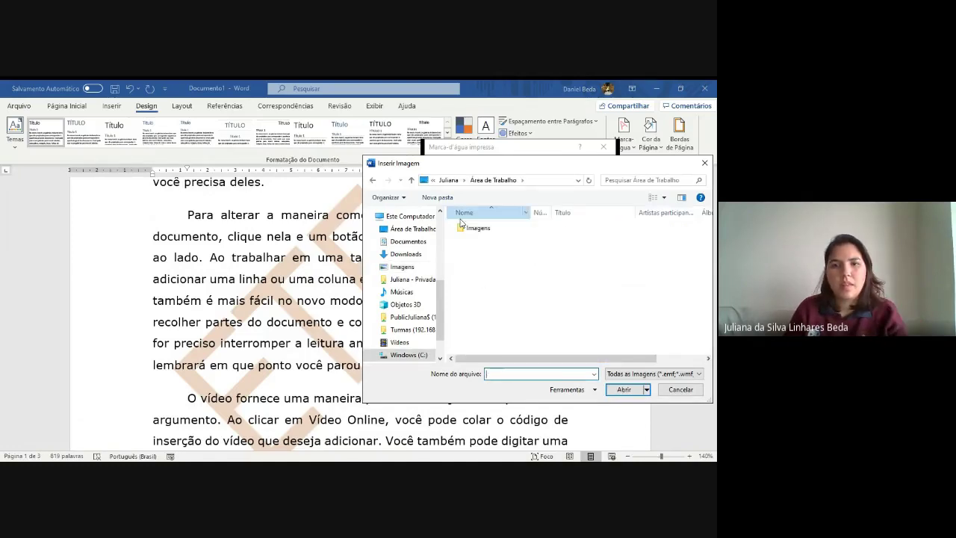
double_click(470, 227)
left_click(470, 239)
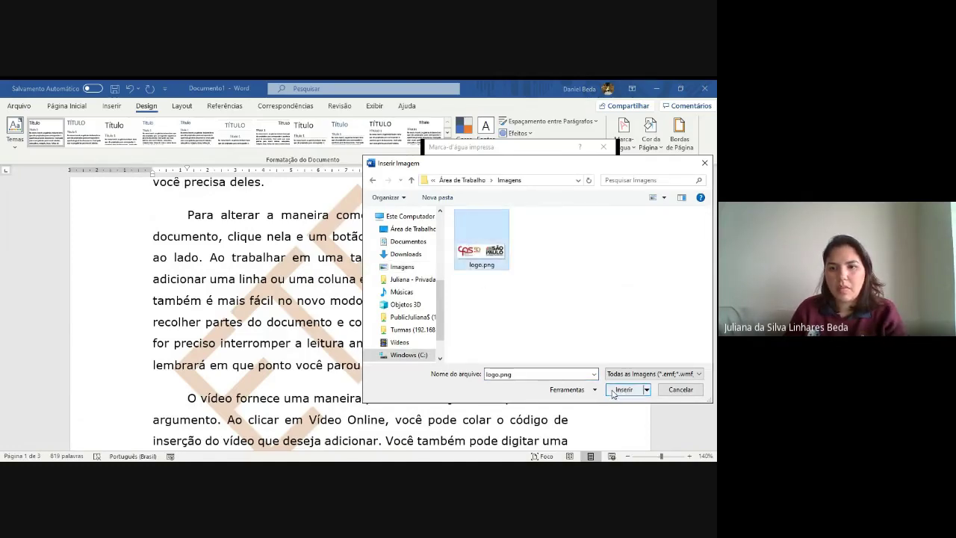
left_click(615, 391)
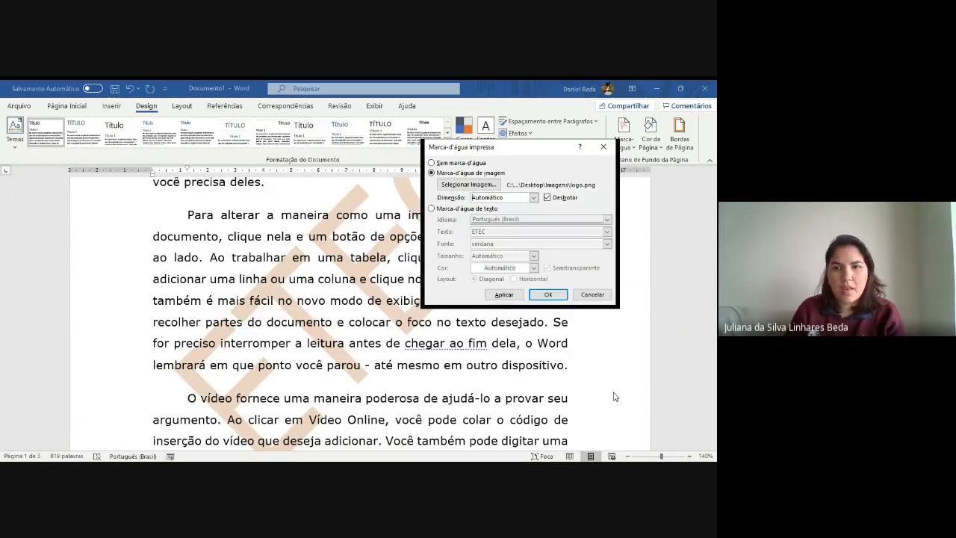
left_click(547, 294)
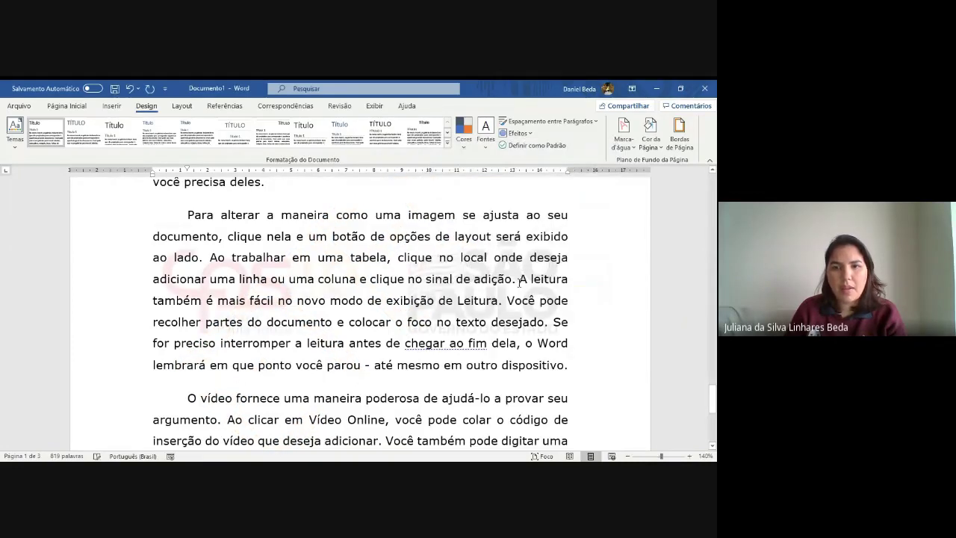
scroll(519, 281, "down", 1)
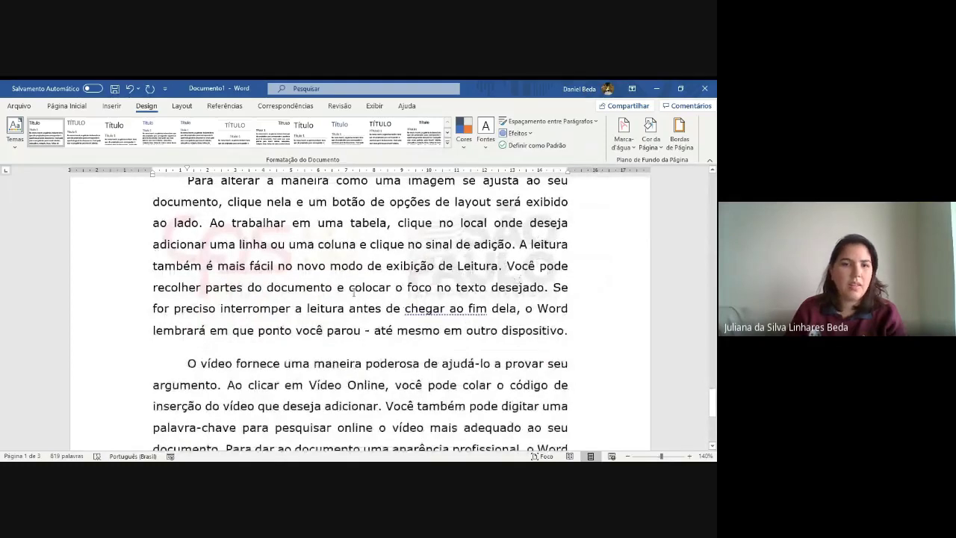
scroll(353, 293, "up", 2)
scroll(448, 299, "up", 1)
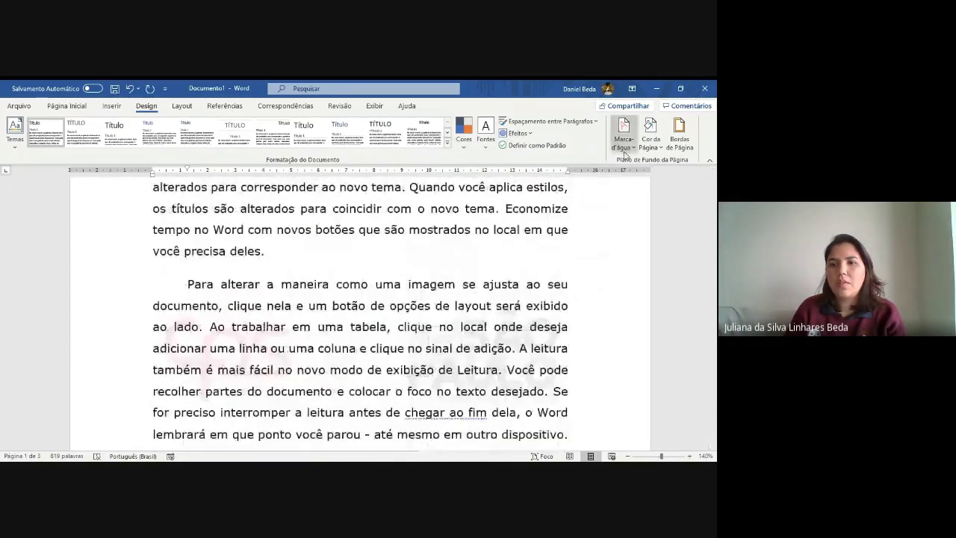
Step: Apply the logo watermark without the Desbotar washout effect, and reapply it with the effect turned back on
left_click(624, 154)
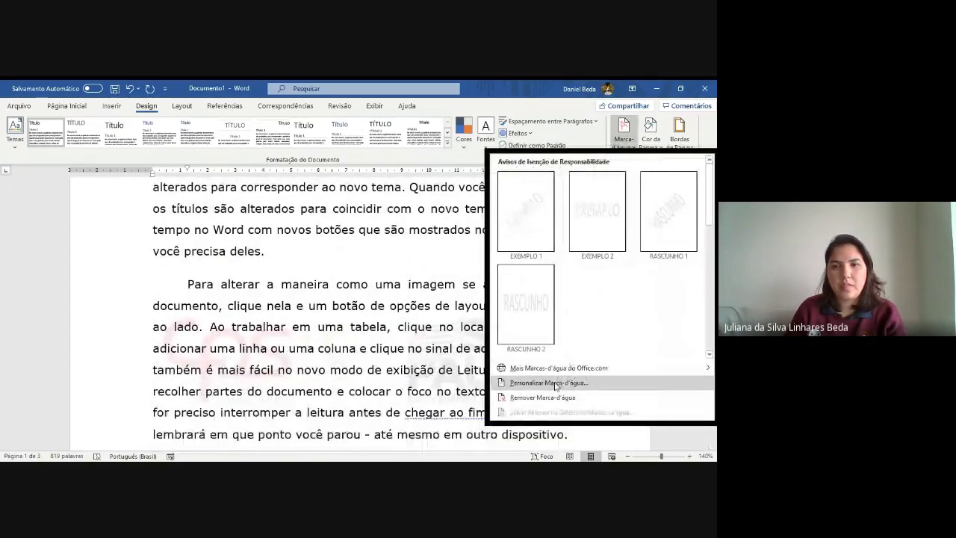
left_click(554, 383)
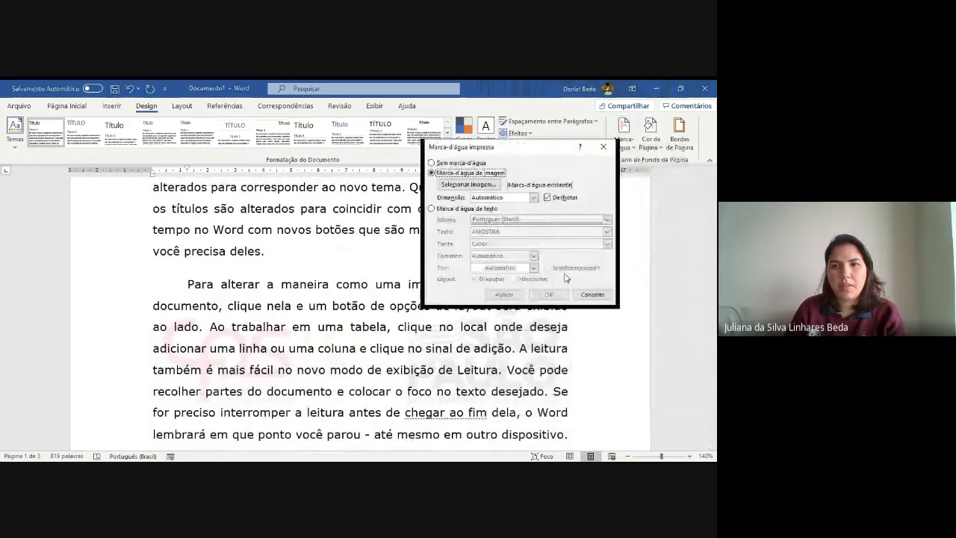
left_click(547, 197)
left_click(512, 296)
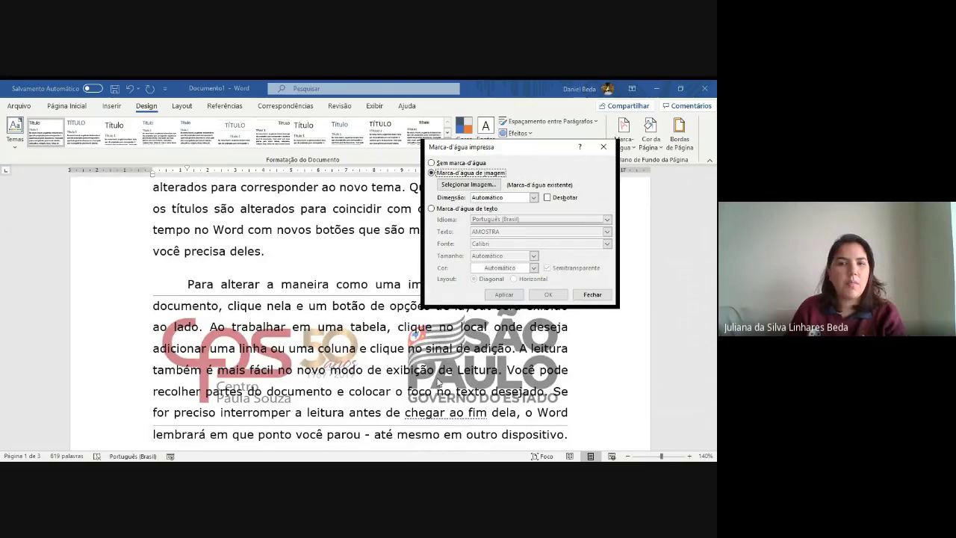
left_click(548, 197)
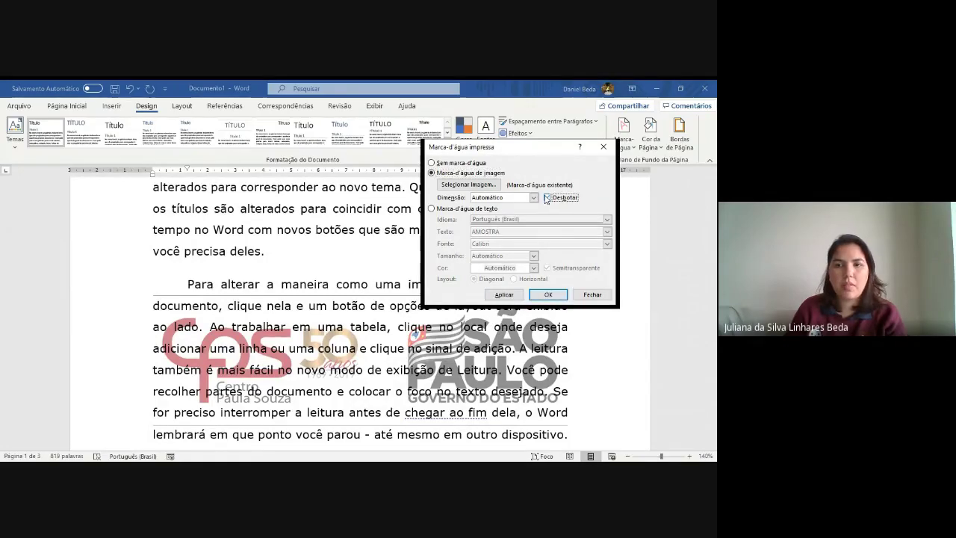
left_click(506, 296)
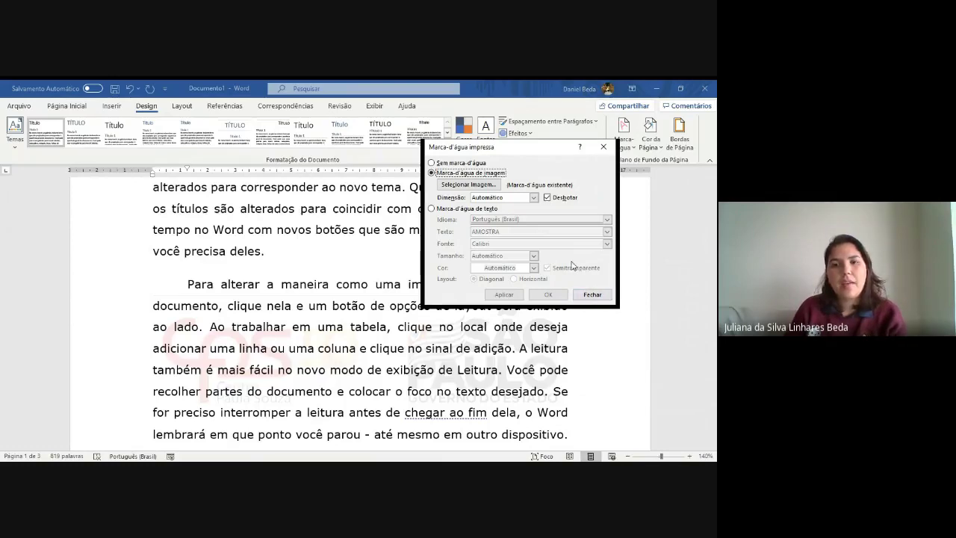
Step: Try 500% and 50% as the size of the logo picture watermark
left_click(532, 197)
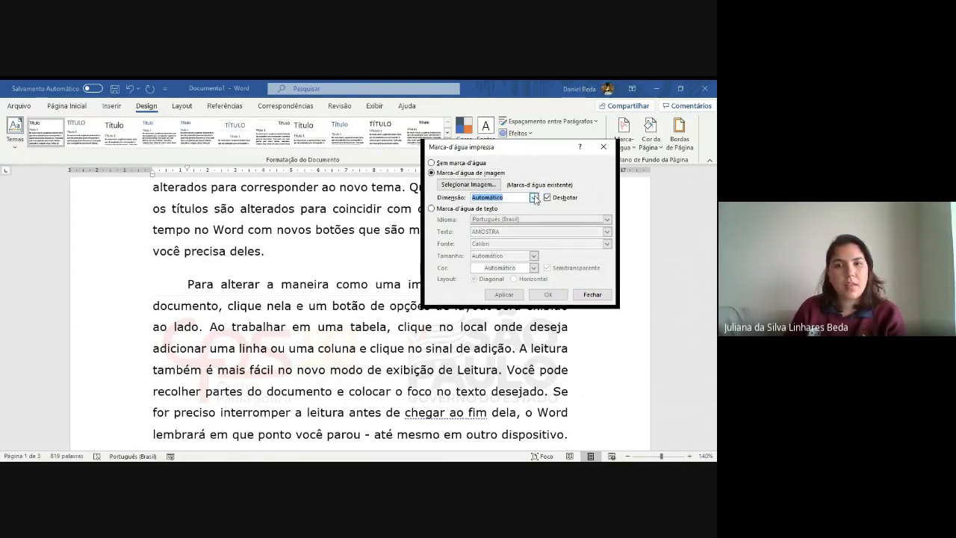
left_click(534, 197)
left_click(505, 214)
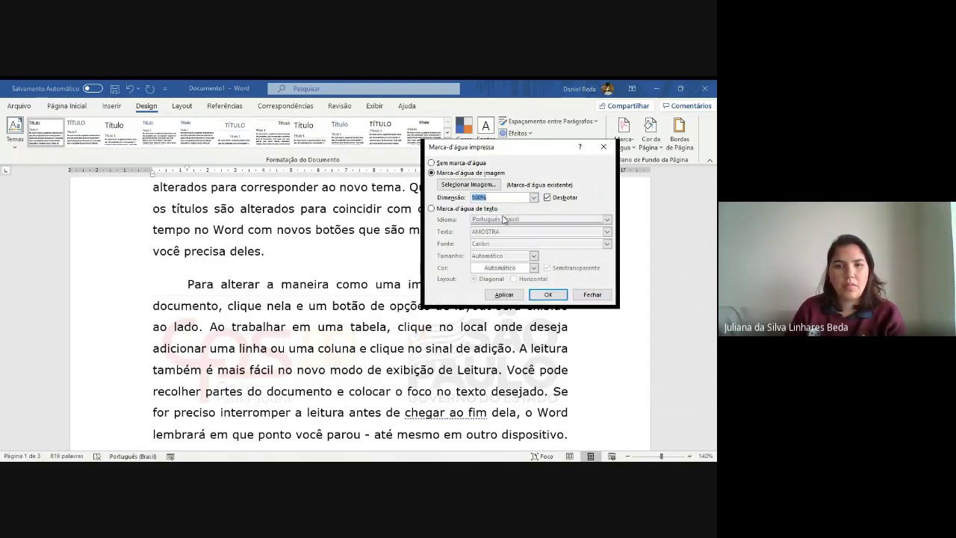
left_click(533, 197)
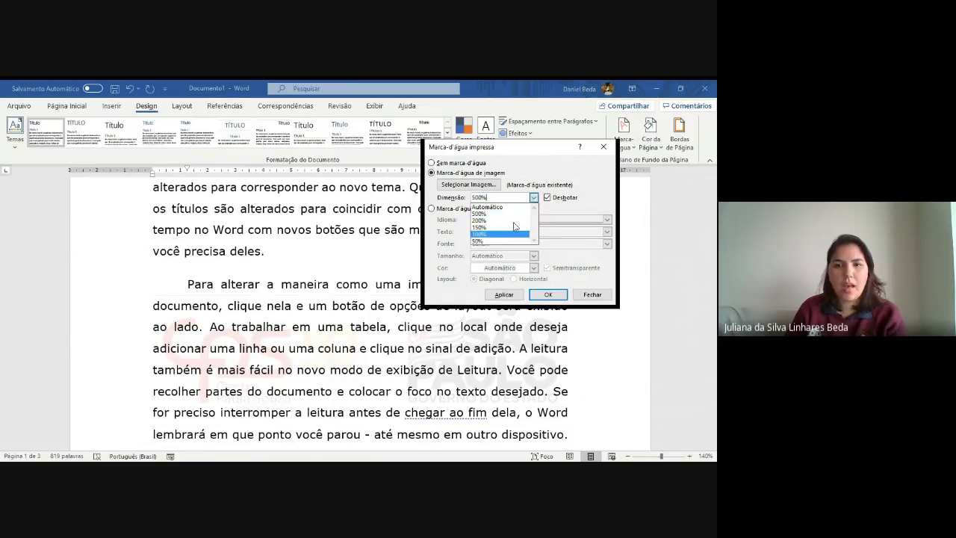
left_click(502, 242)
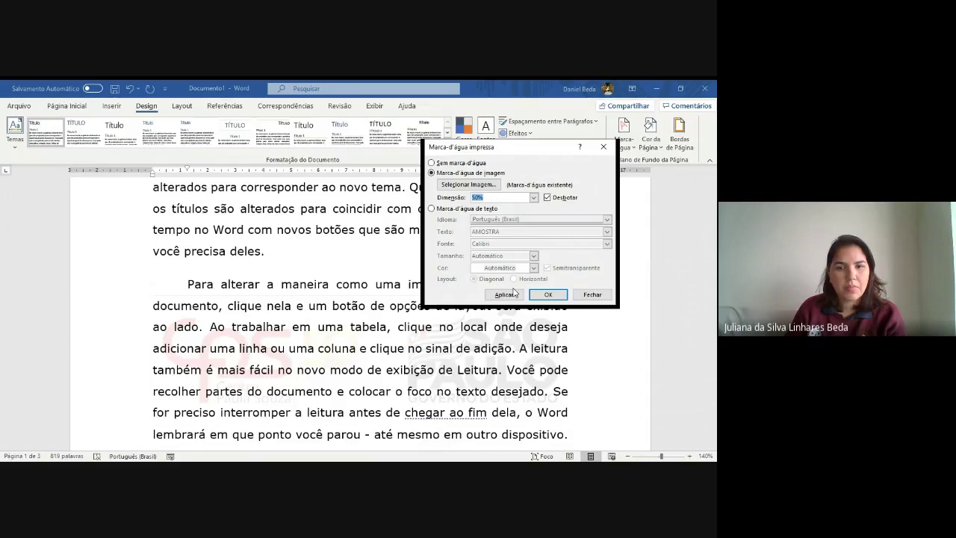
Step: Set the logo watermark's size back to Automático, apply it and close the watermark settings
left_click(533, 197)
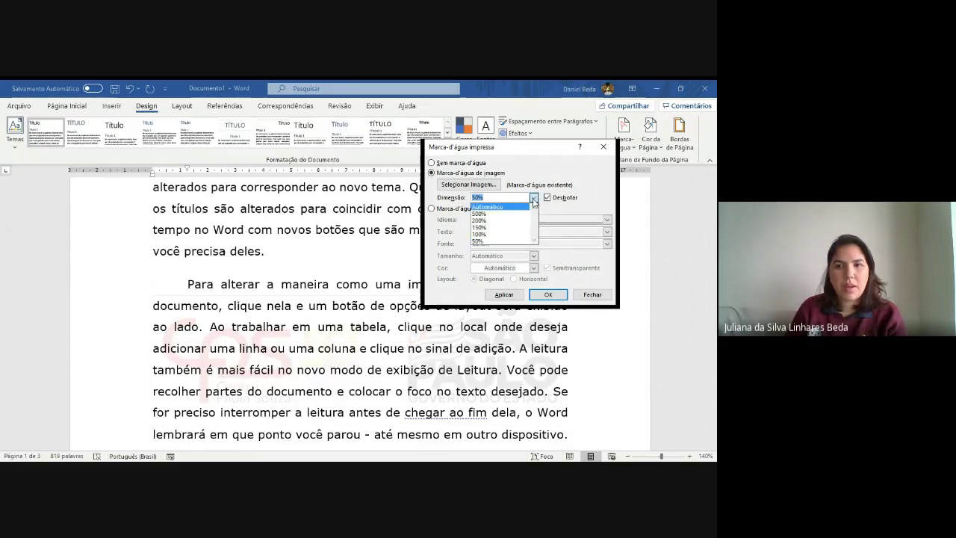
left_click(493, 203)
left_click(504, 294)
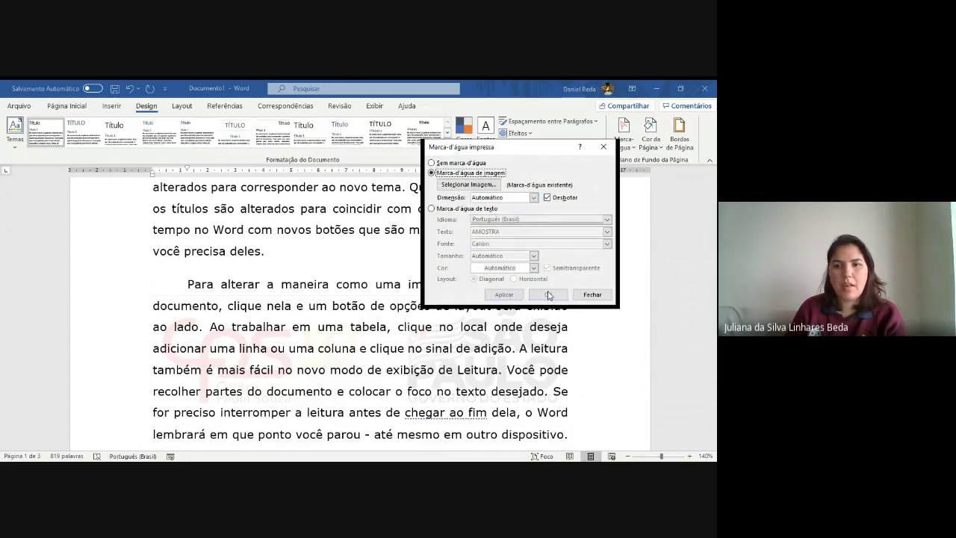
left_click(592, 295)
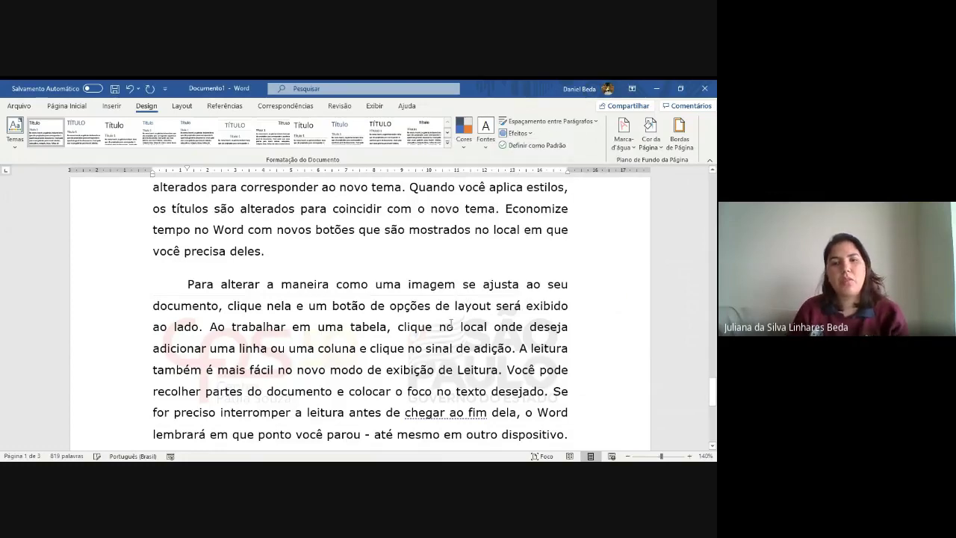
Step: Try a dark blue theme color as the page background, and remove it again with Sem Cores
scroll(450, 322, "down", 1)
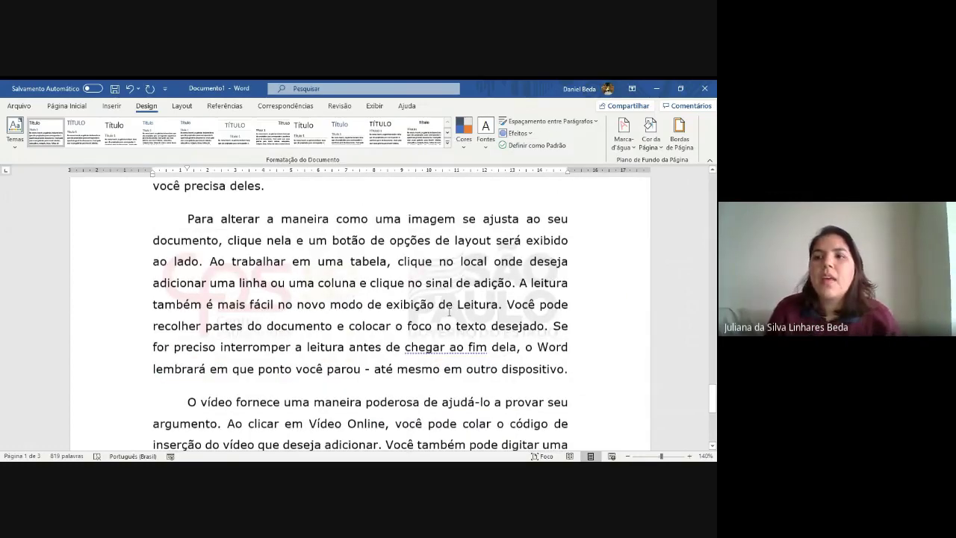
scroll(510, 284, "up", 3)
scroll(510, 284, "up", 5)
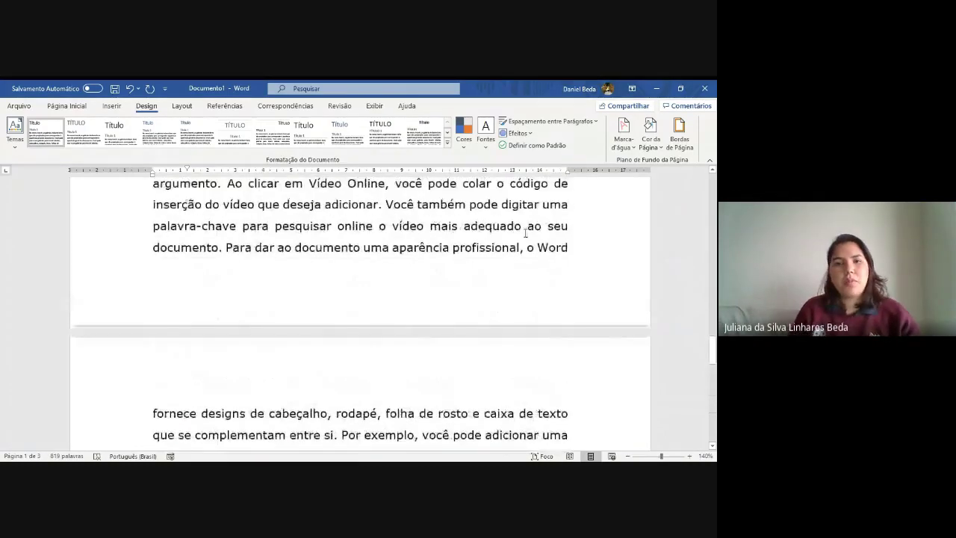
scroll(525, 234, "up", 3)
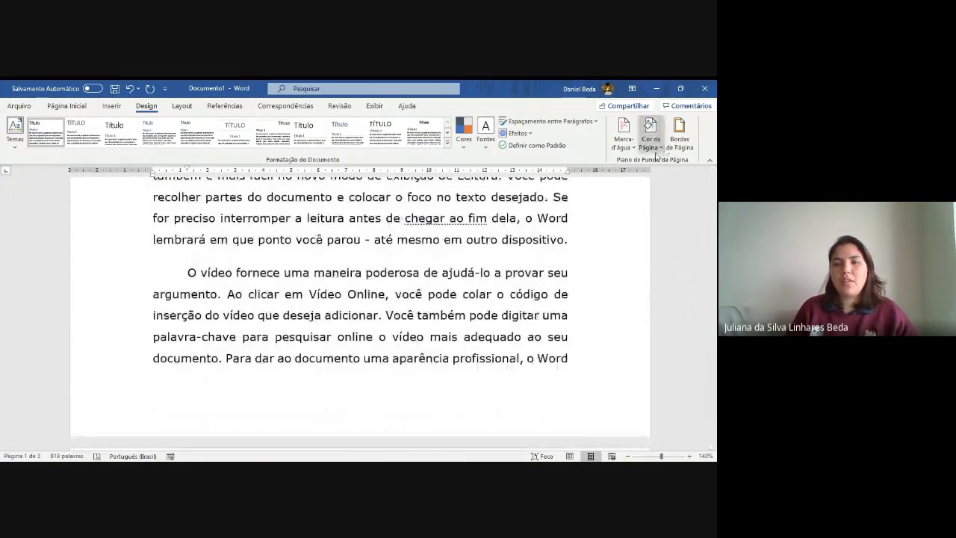
left_click(652, 146)
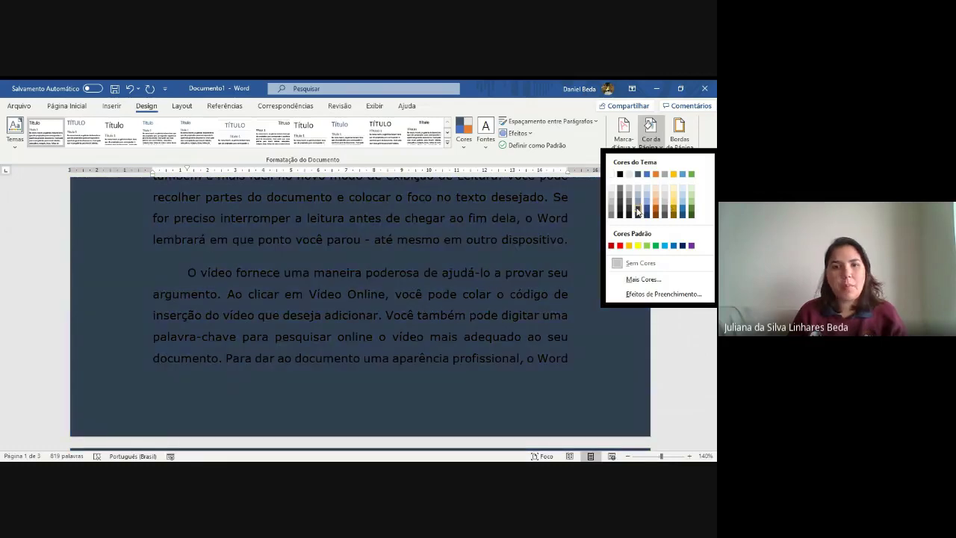
scroll(443, 259, "up", 4)
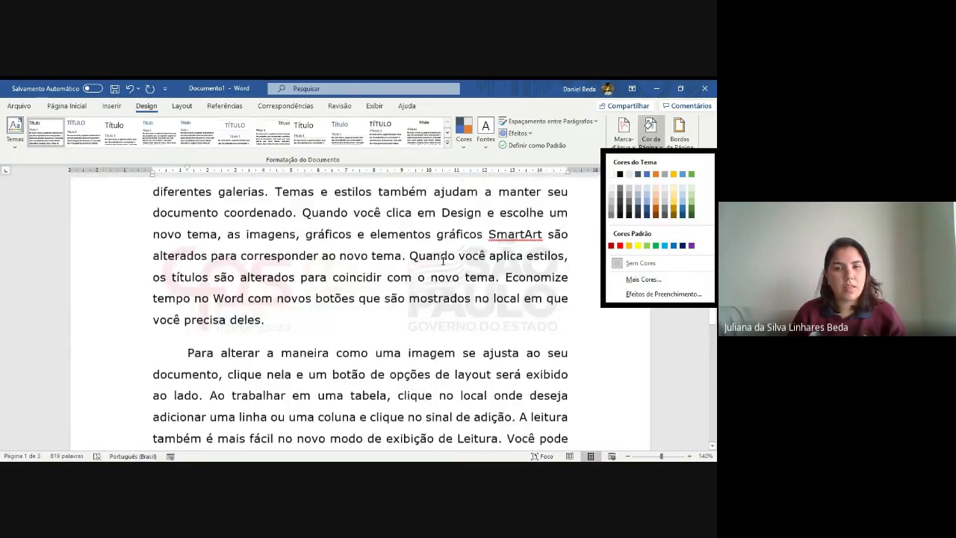
scroll(442, 259, "up", 4)
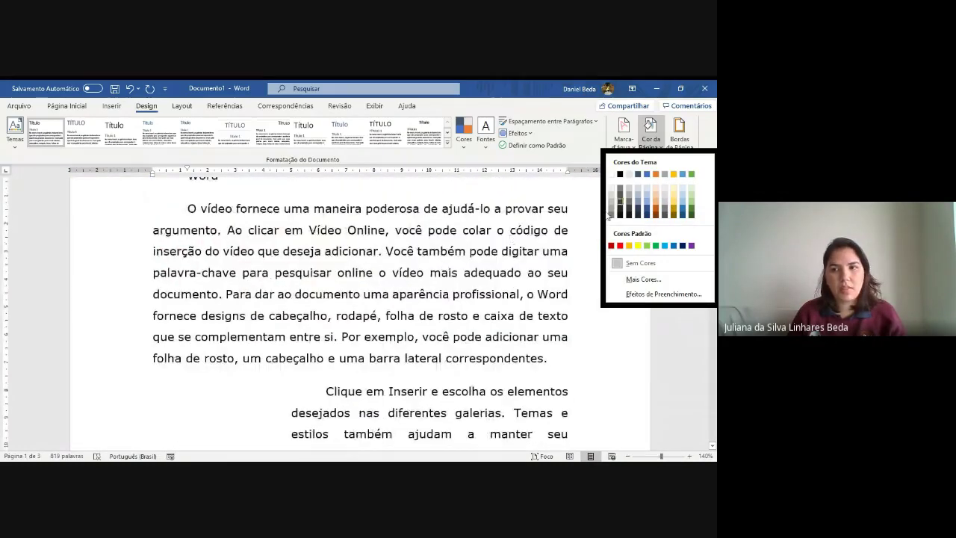
left_click(684, 215)
scroll(334, 281, "down", 3)
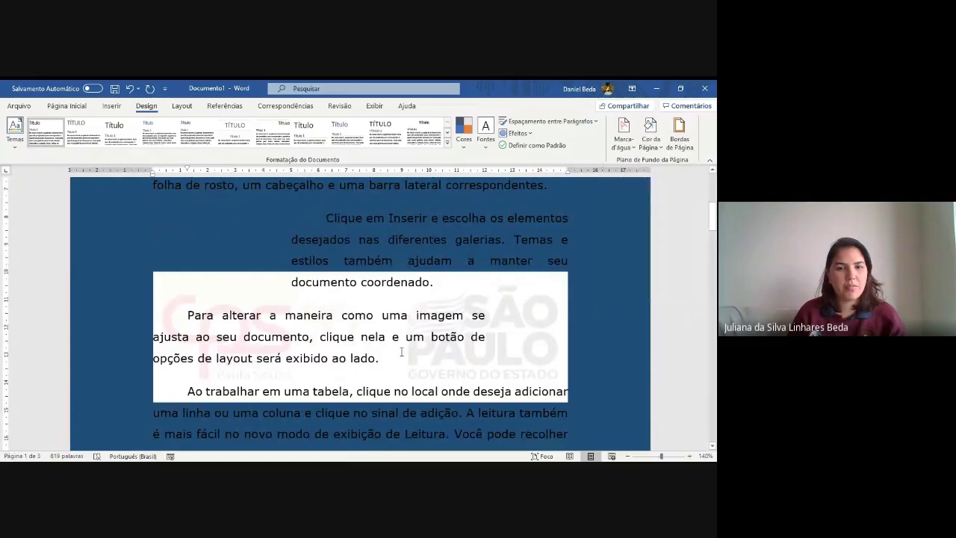
left_click(650, 133)
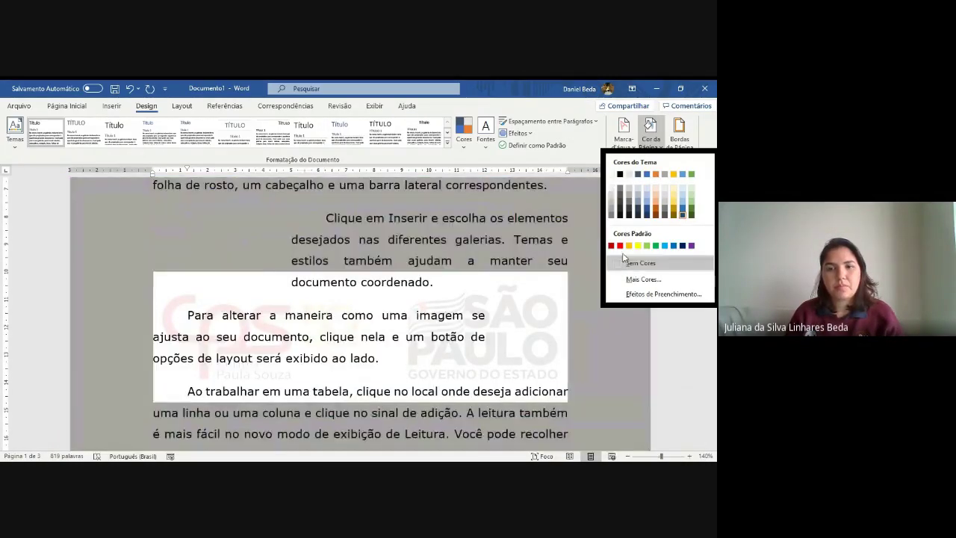
left_click(620, 263)
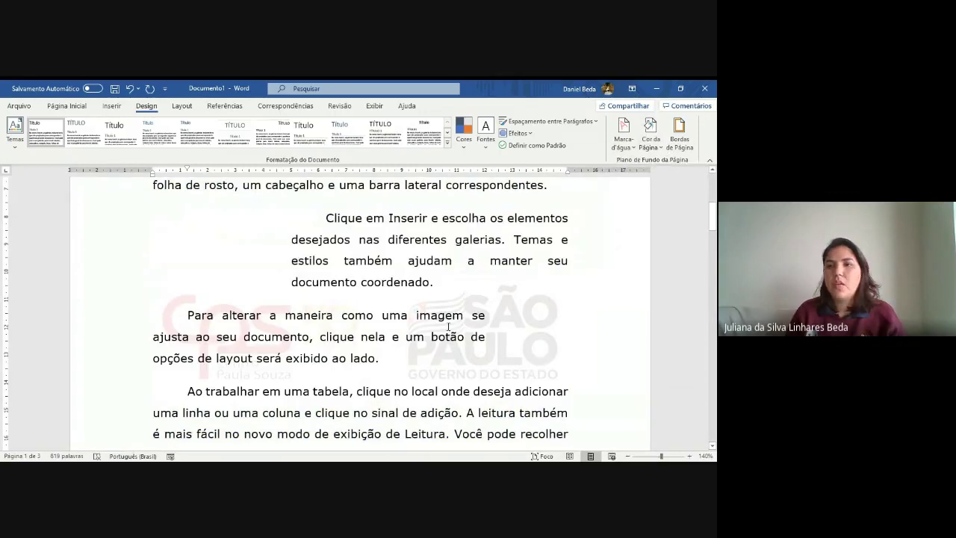
Step: Set up a Caixa page border using a 3 pt multi-line style with lines of different thickness
left_click(690, 150)
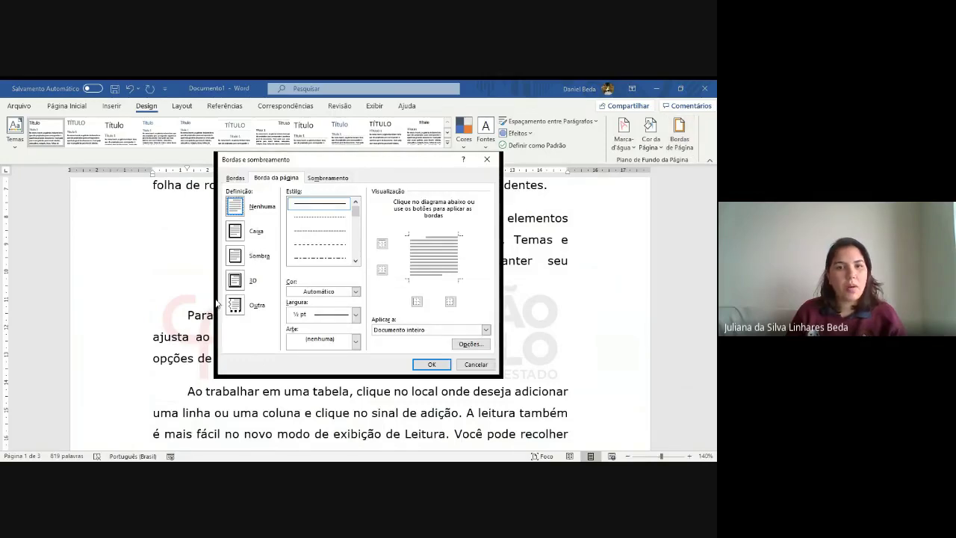
left_click(235, 231)
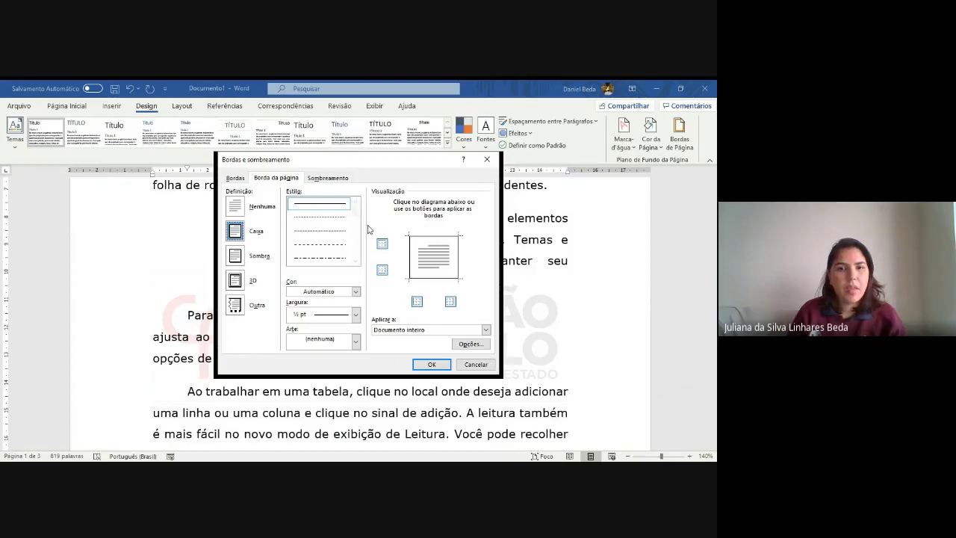
left_click(333, 242)
scroll(333, 243, "down", 1)
scroll(332, 242, "down", 3)
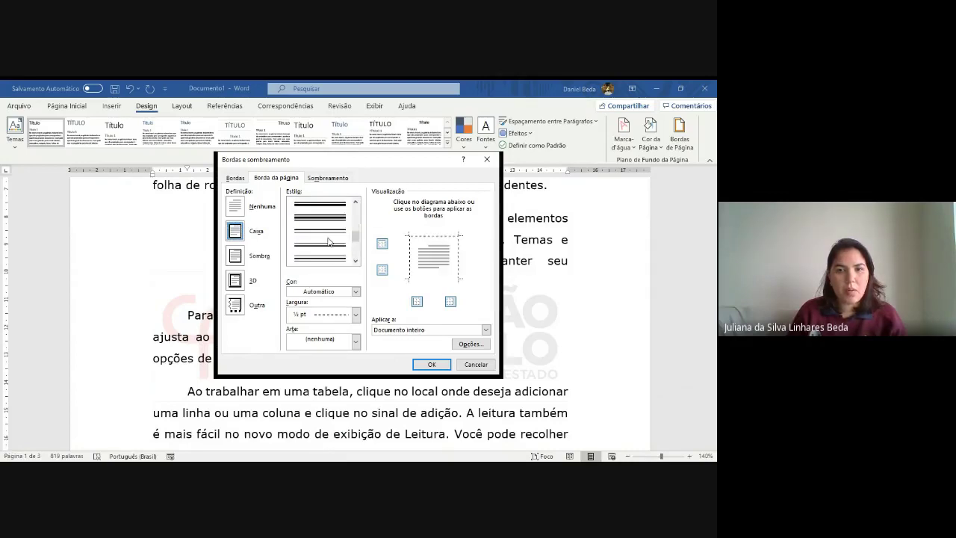
left_click(321, 258)
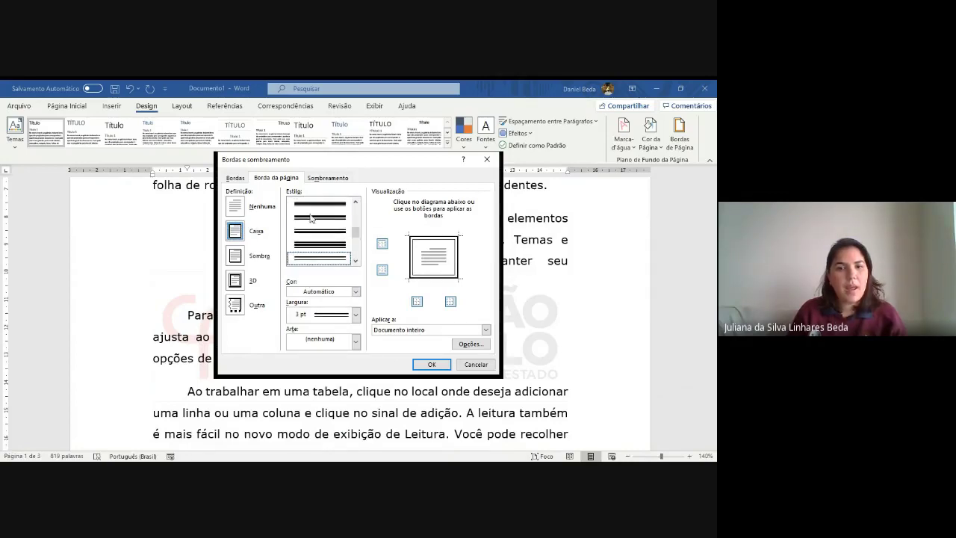
Step: Color the page border dark red from the standard color palette and apply it to Documento inteiro
left_click(355, 292)
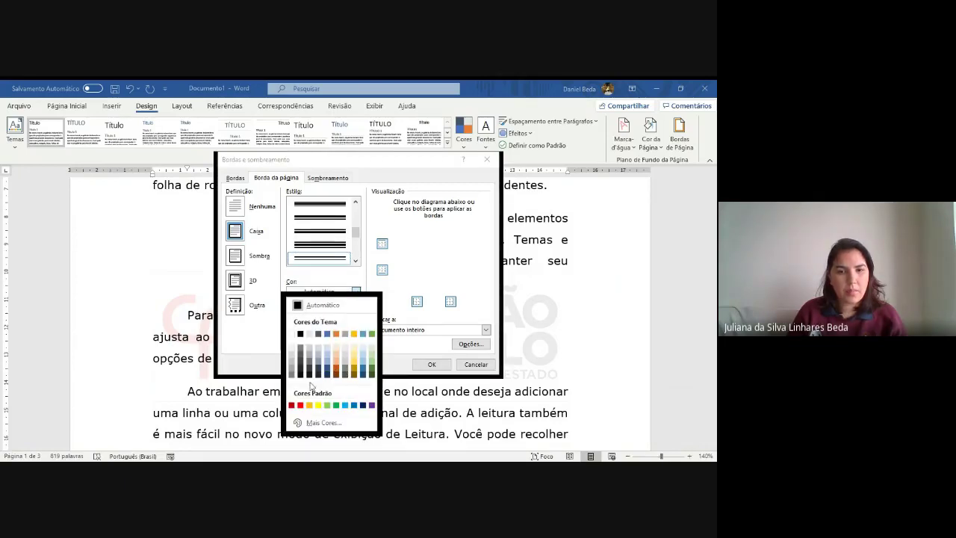
left_click(330, 423)
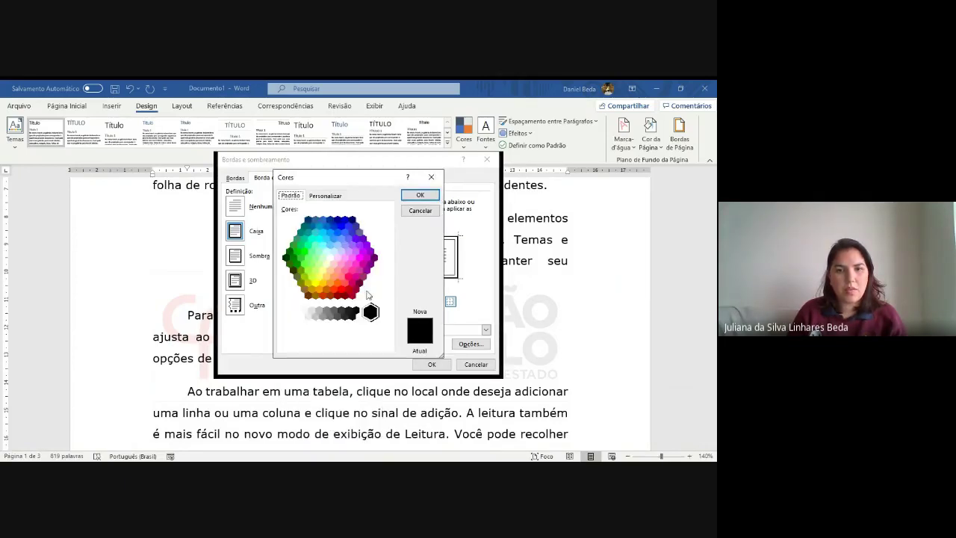
left_click(348, 276)
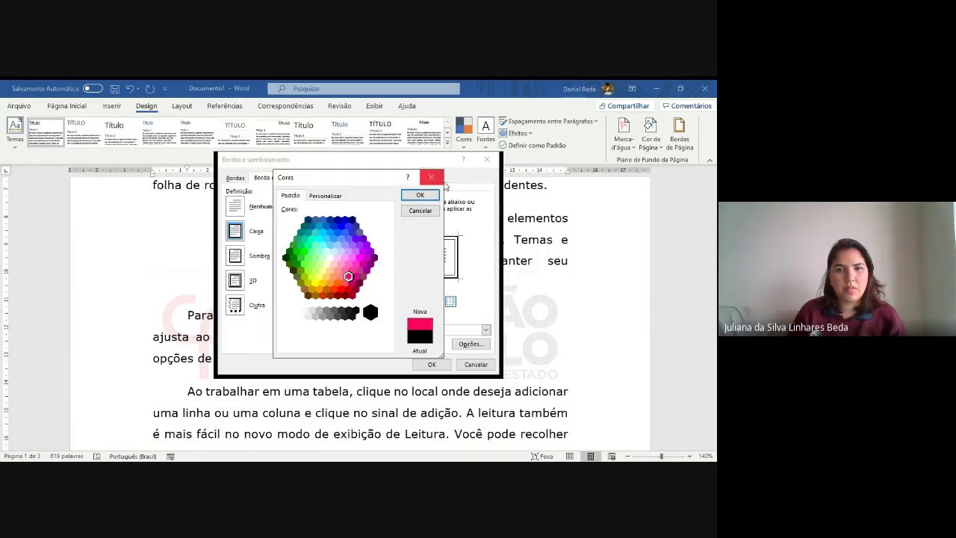
left_click(345, 294)
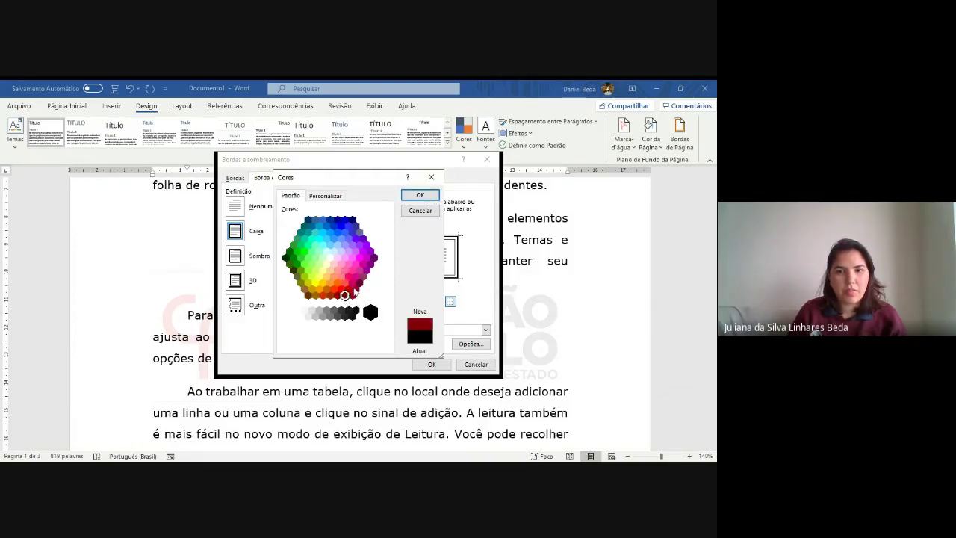
left_click(347, 289)
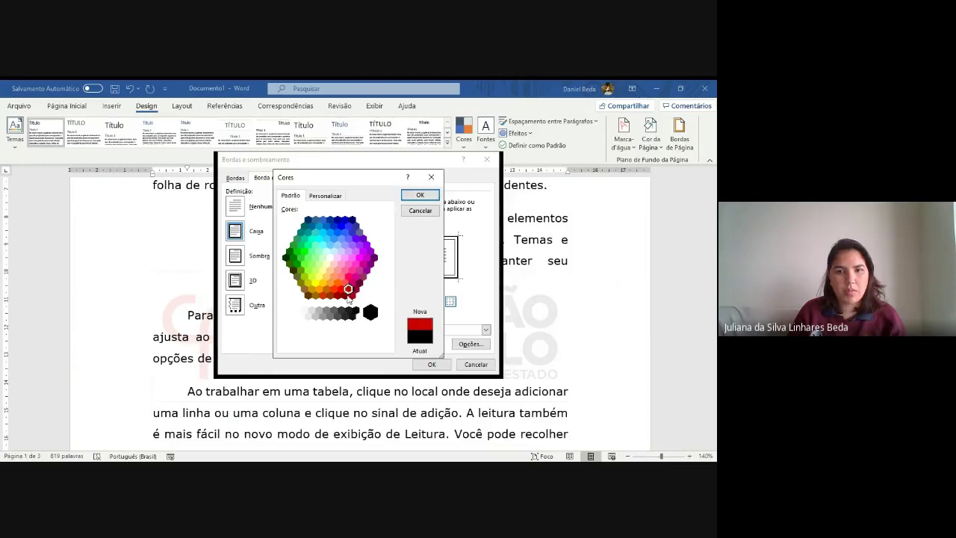
left_click(353, 295)
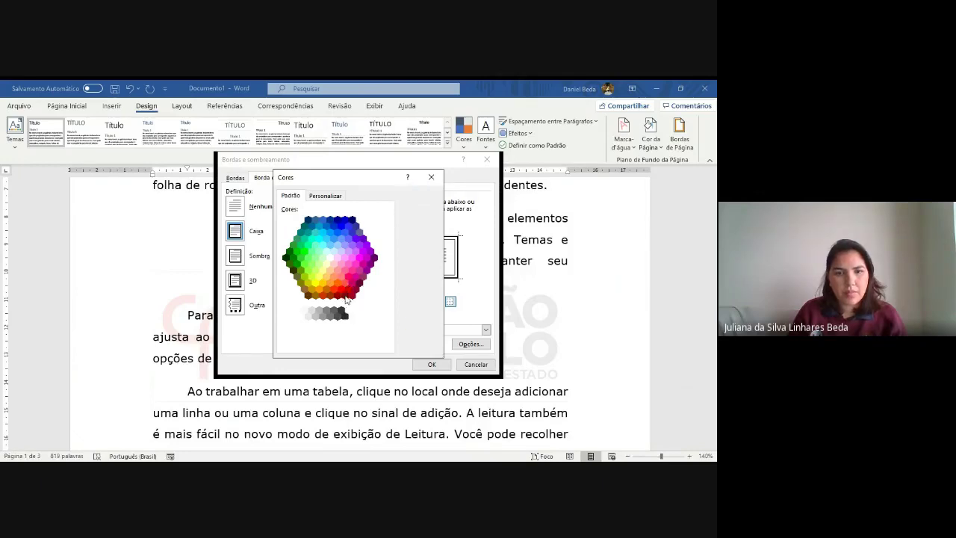
left_click(337, 295)
left_click(419, 196)
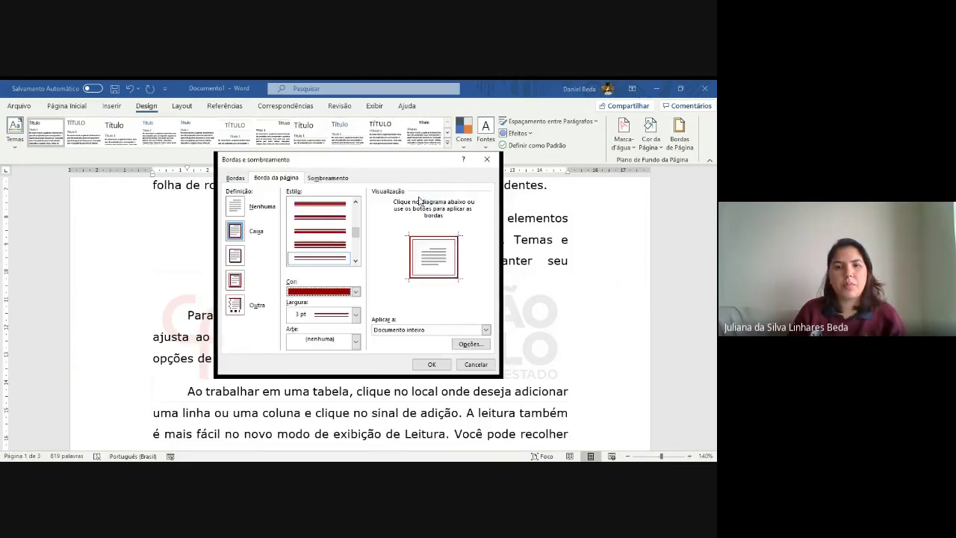
left_click(430, 365)
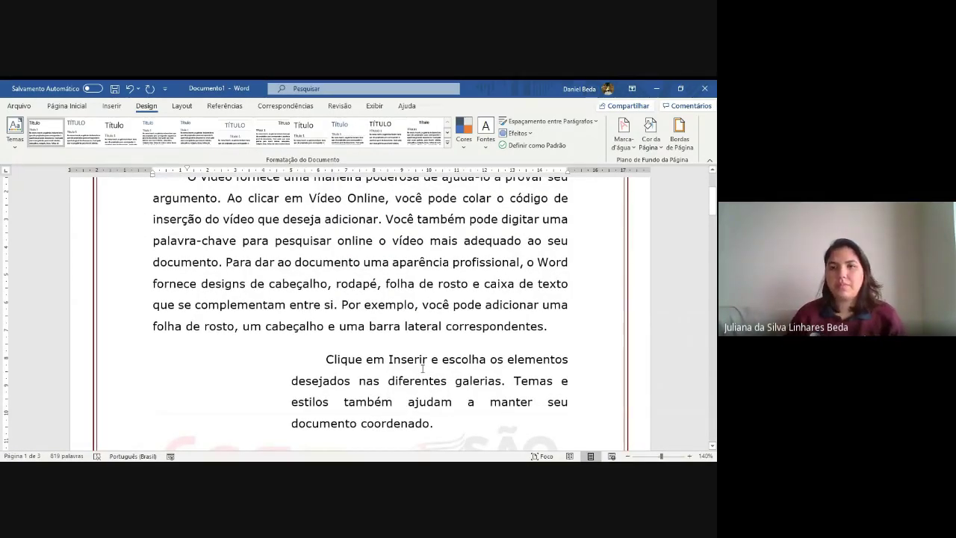
Step: Browse the art designs and line styles available for page borders, and close the border settings keeping the current border
left_click(678, 136)
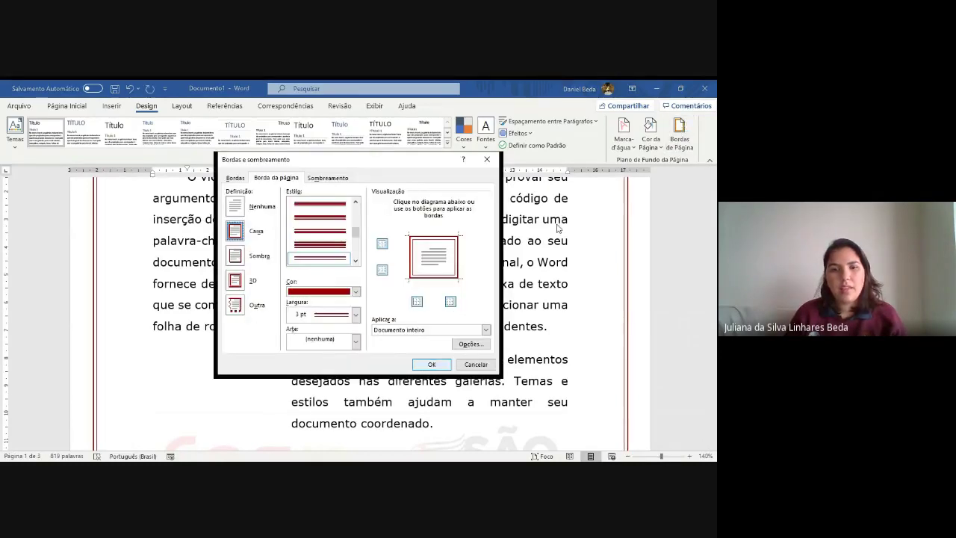
left_click(356, 342)
scroll(339, 367, "down", 8)
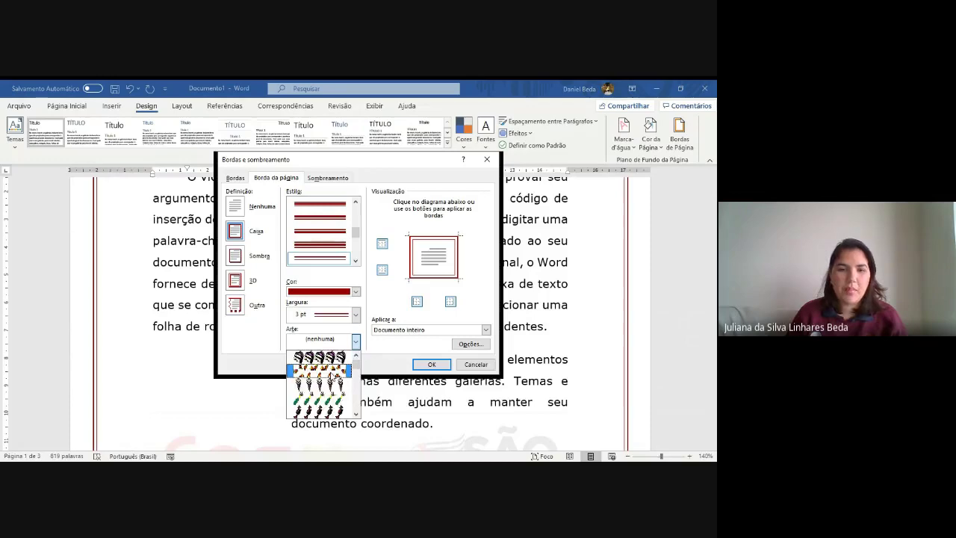
scroll(338, 365, "down", 8)
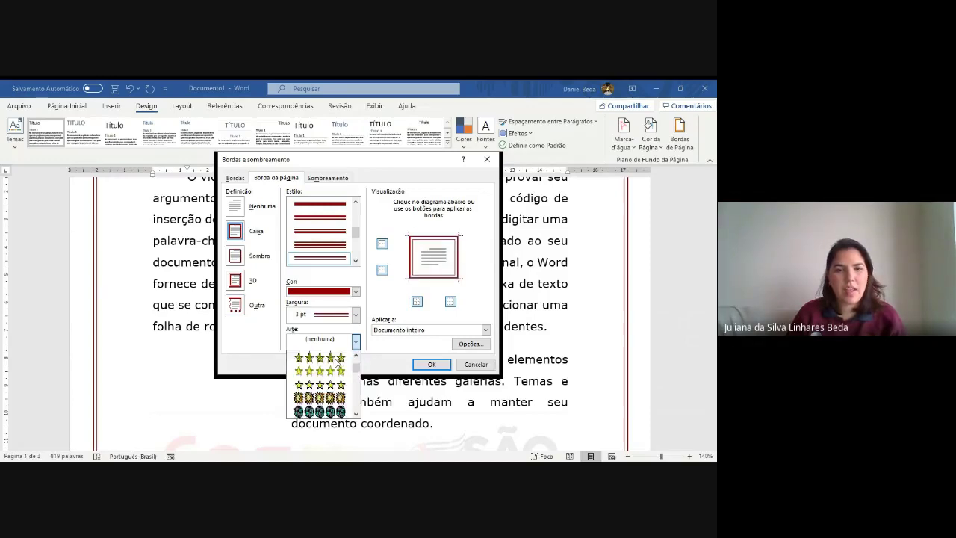
scroll(337, 363, "down", 8)
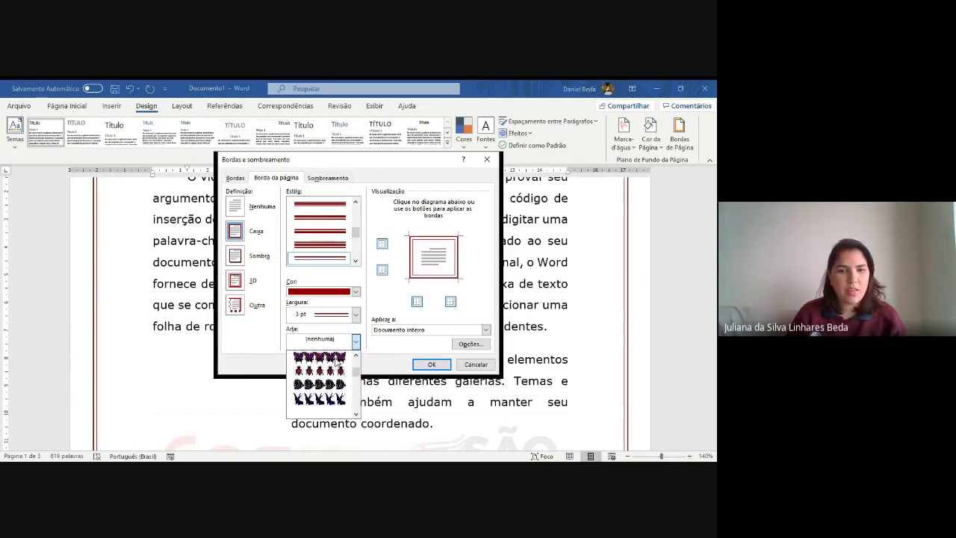
scroll(317, 388, "down", 6)
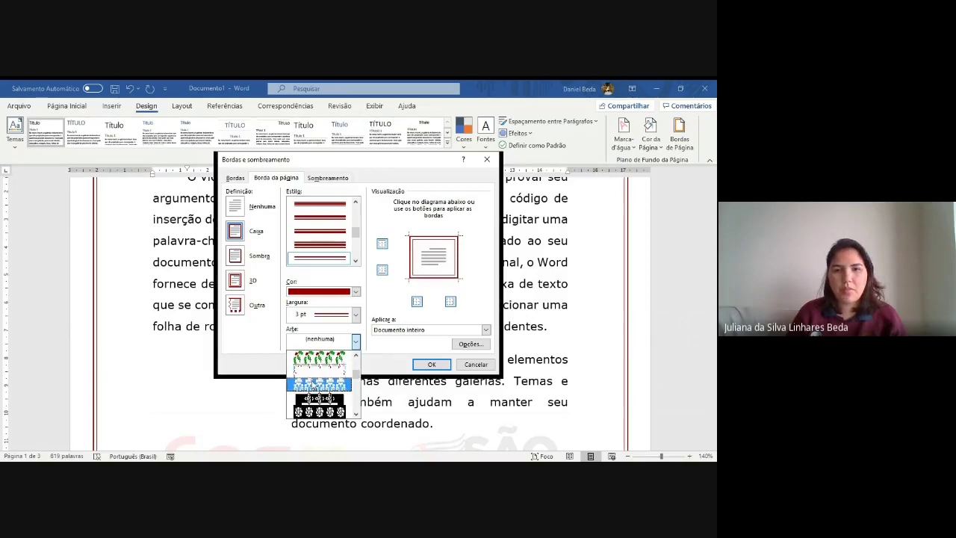
scroll(315, 383, "down", 6)
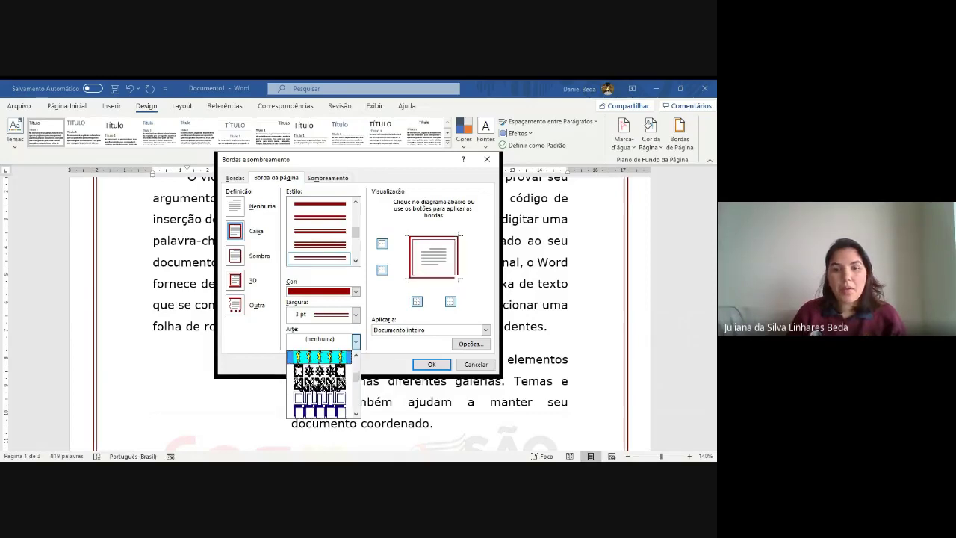
scroll(315, 383, "down", 6)
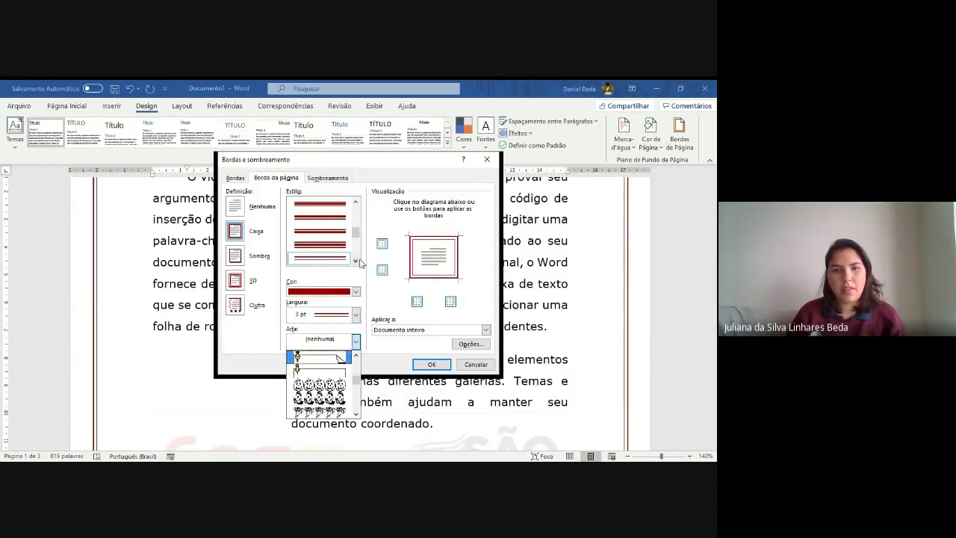
scroll(358, 265, "down", 5)
scroll(359, 265, "down", 3)
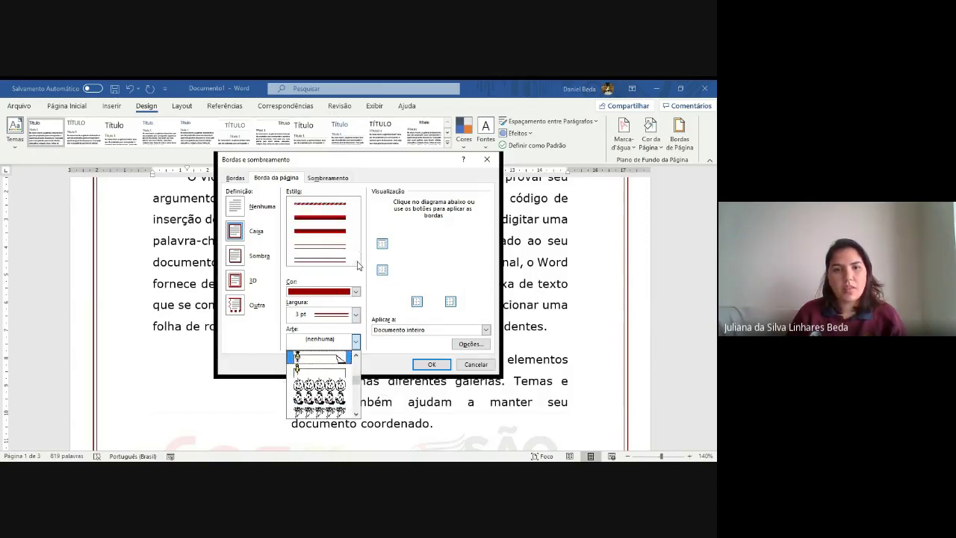
scroll(356, 224, "up", 5)
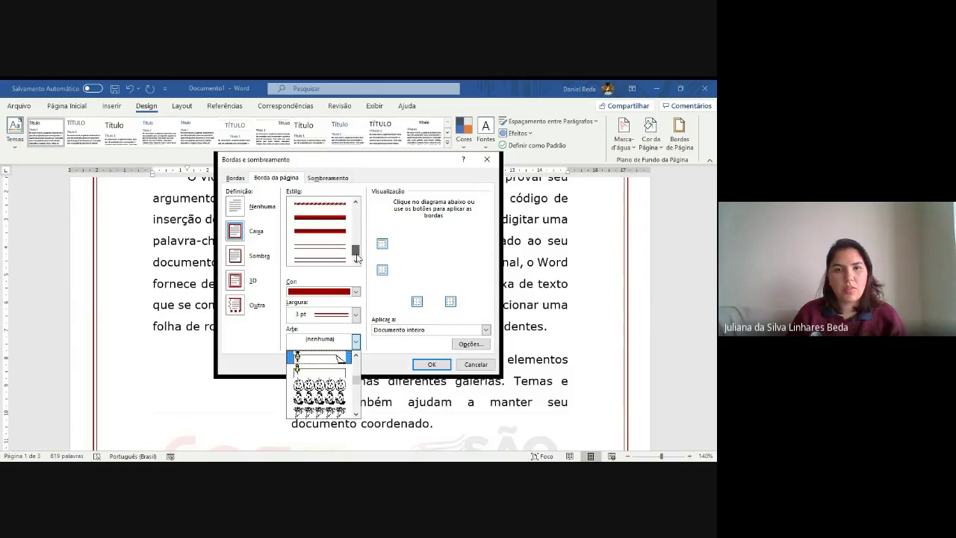
left_click_drag(356, 201, 365, 257)
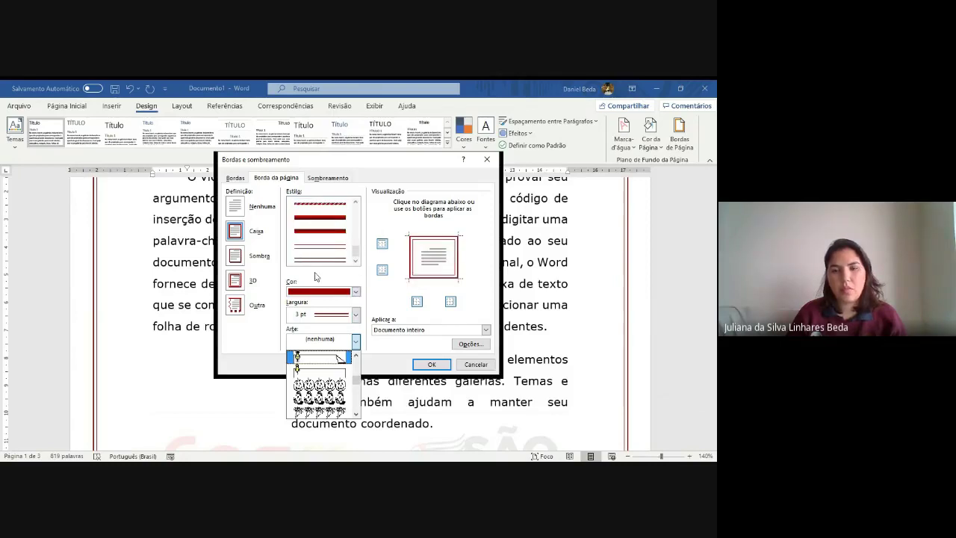
left_click(439, 365)
scroll(490, 275, "up", 3)
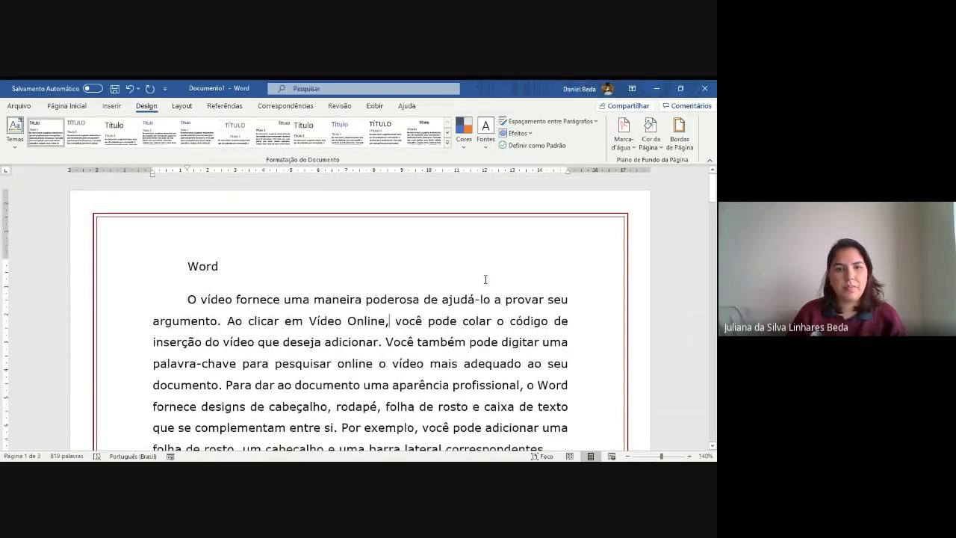
Step: Set up a Caixa paragraph border with a ½ pt dash-dot line for the first body paragraph under the Word heading
scroll(282, 368, "down", 1)
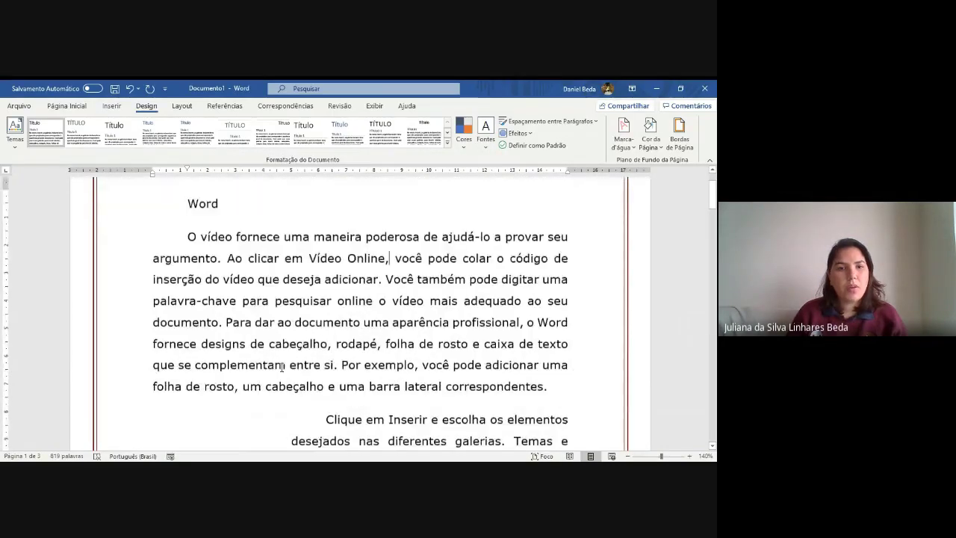
scroll(282, 366, "down", 1)
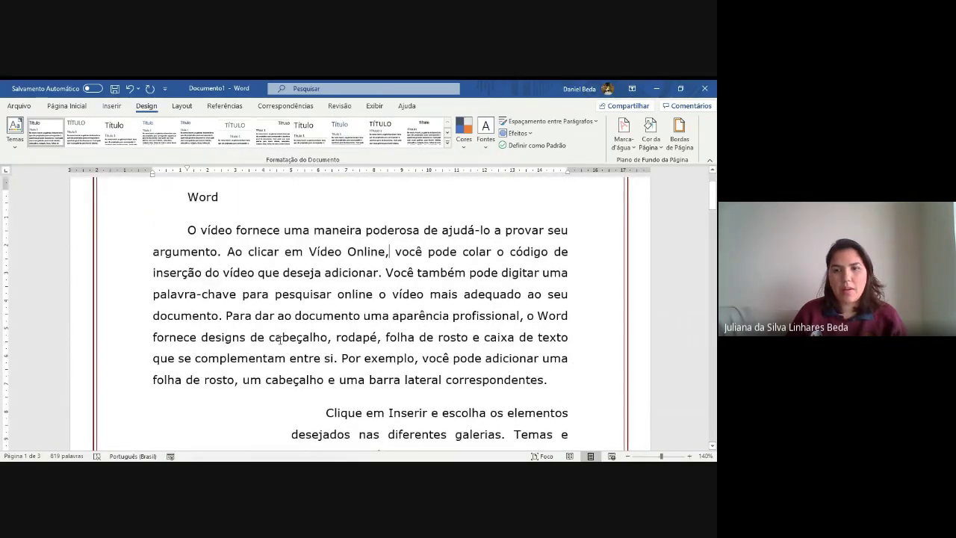
triple_click(279, 339)
left_click(678, 134)
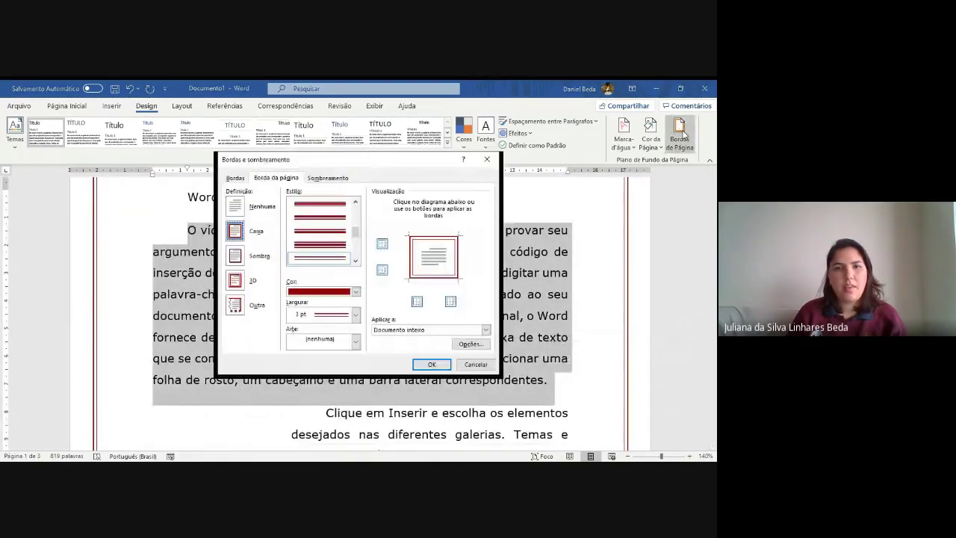
left_click(235, 178)
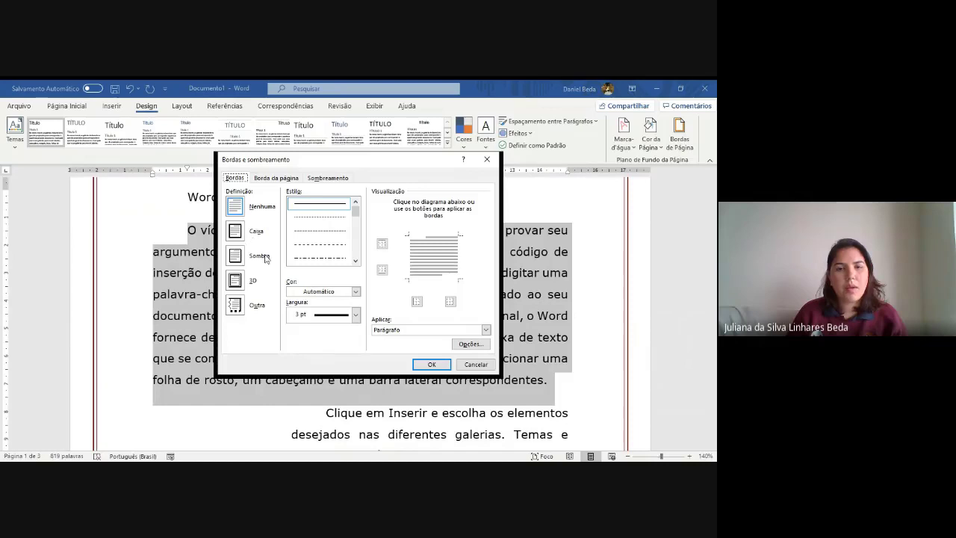
left_click(235, 232)
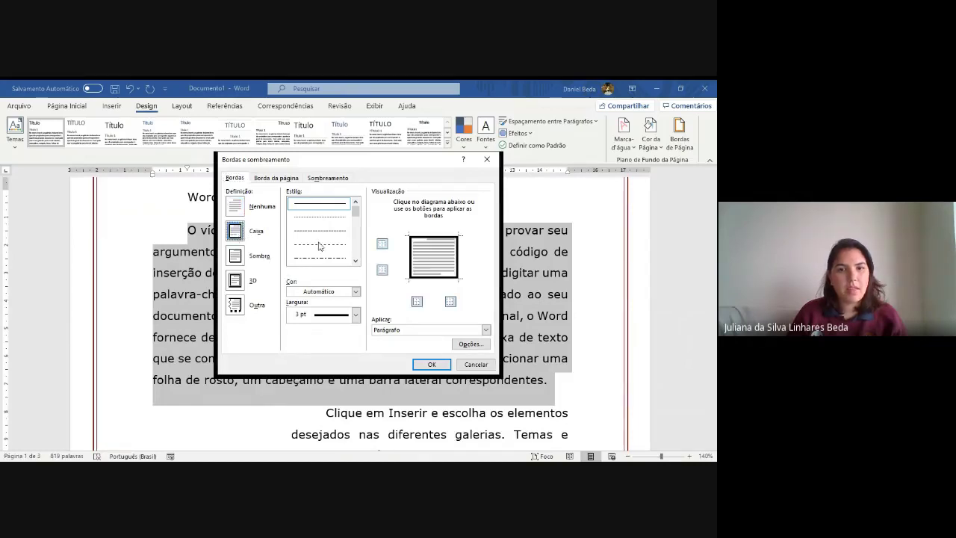
left_click(319, 257)
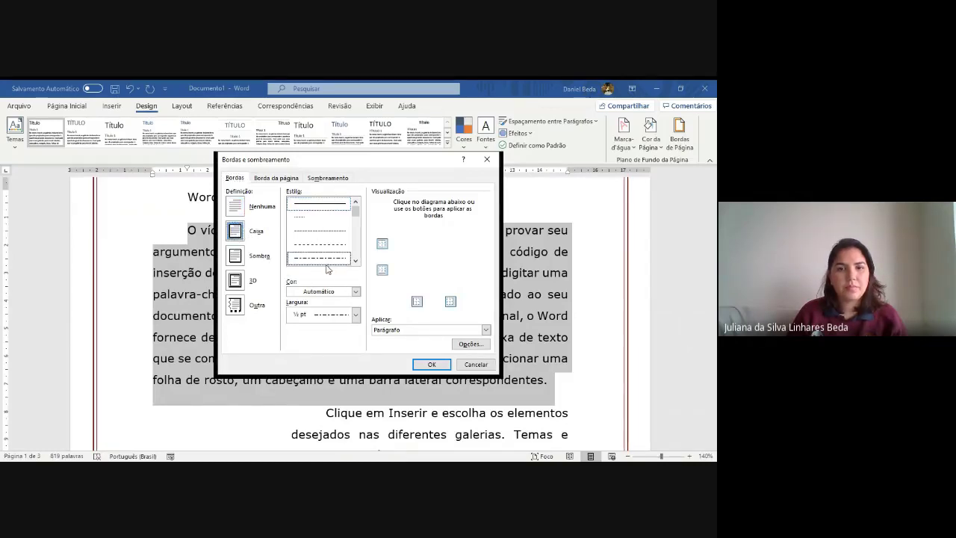
Step: Color the paragraph border dark red from the standard colors, apply it and deselect the paragraph
left_click(355, 291)
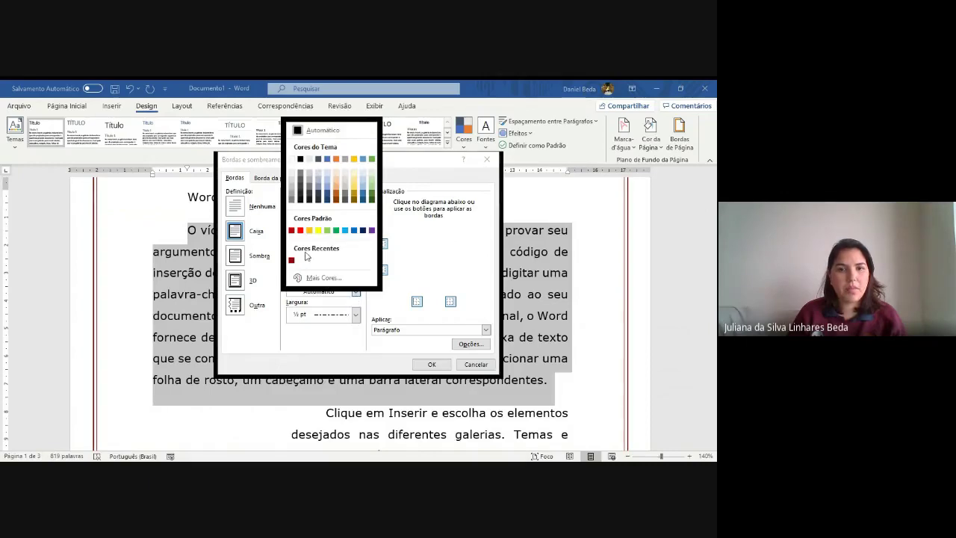
left_click(291, 229)
left_click(431, 364)
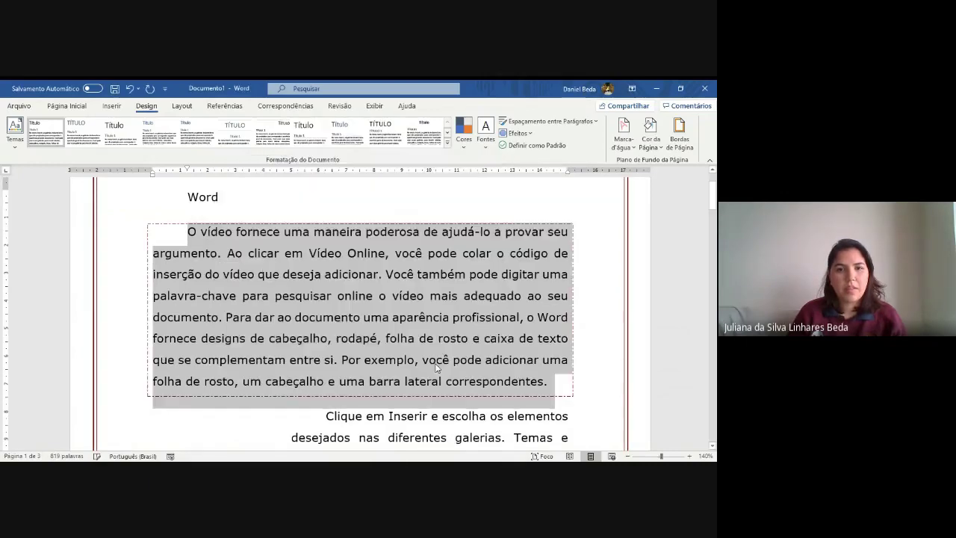
left_click(242, 297)
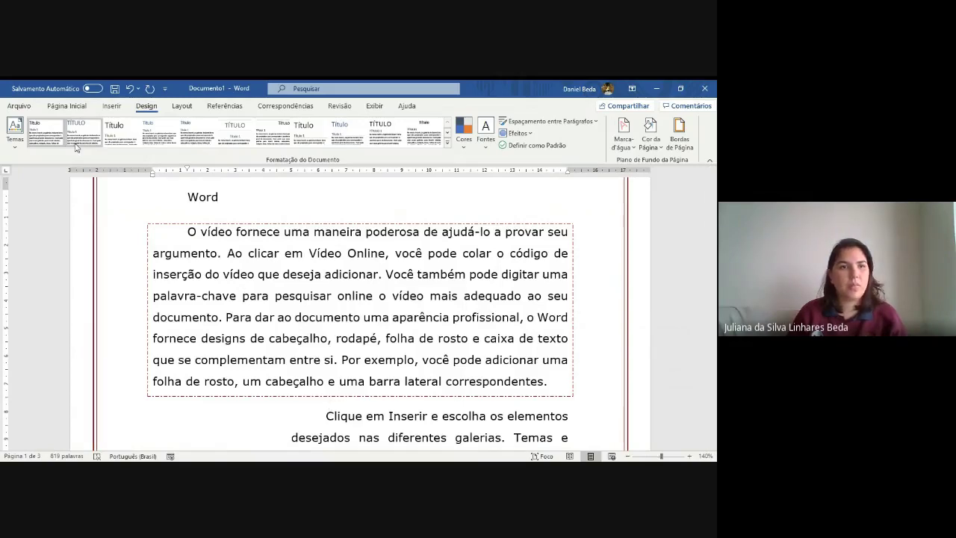
Step: Set up a Caixa border with a ½ pt dash-dot line for the paragraph starting "Para alterar a maneira"
left_click(66, 106)
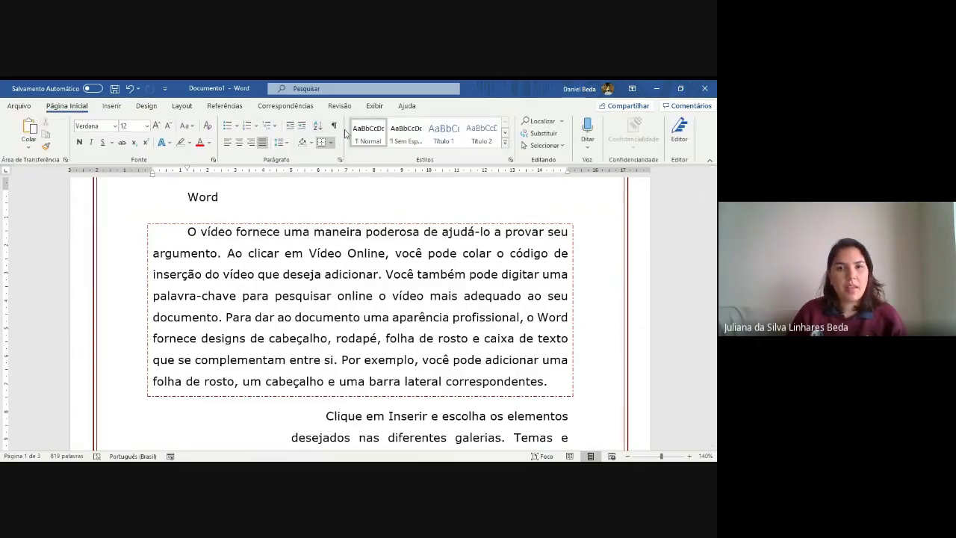
scroll(340, 313, "down", 3)
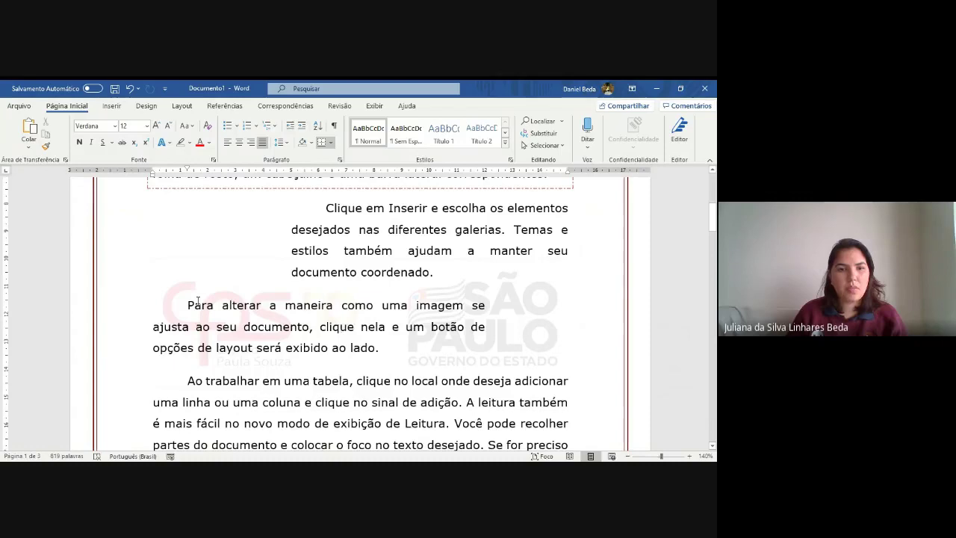
left_click_drag(189, 304, 433, 355)
left_click(331, 143)
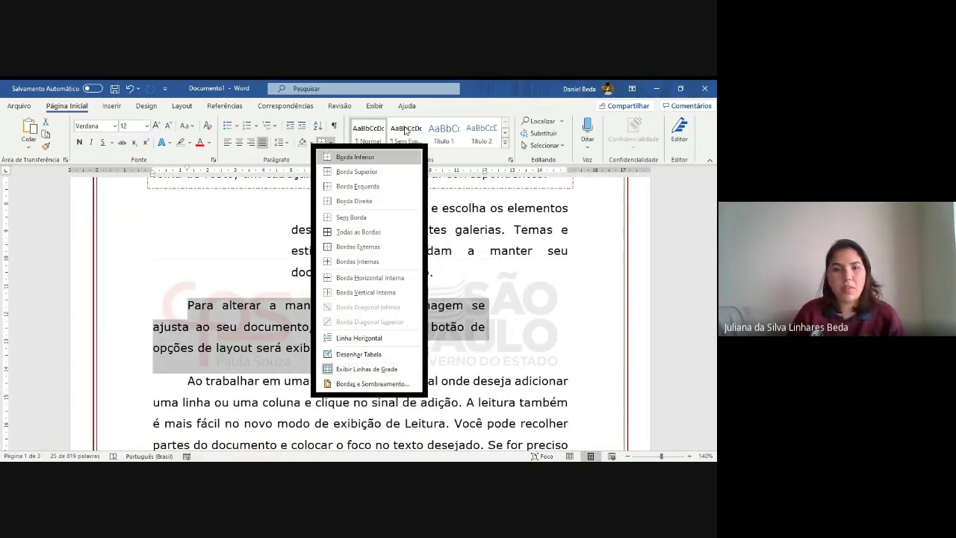
left_click(359, 383)
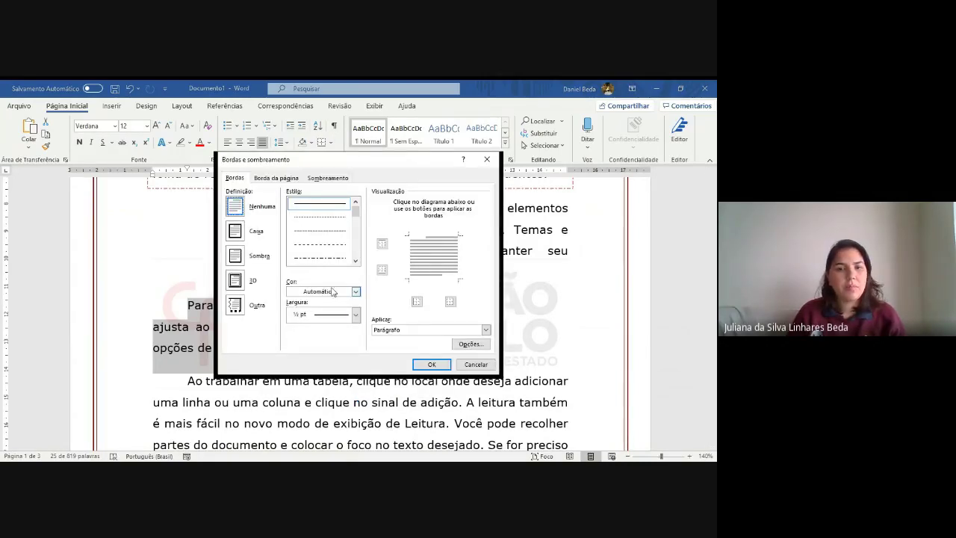
left_click(356, 314)
left_click(340, 414)
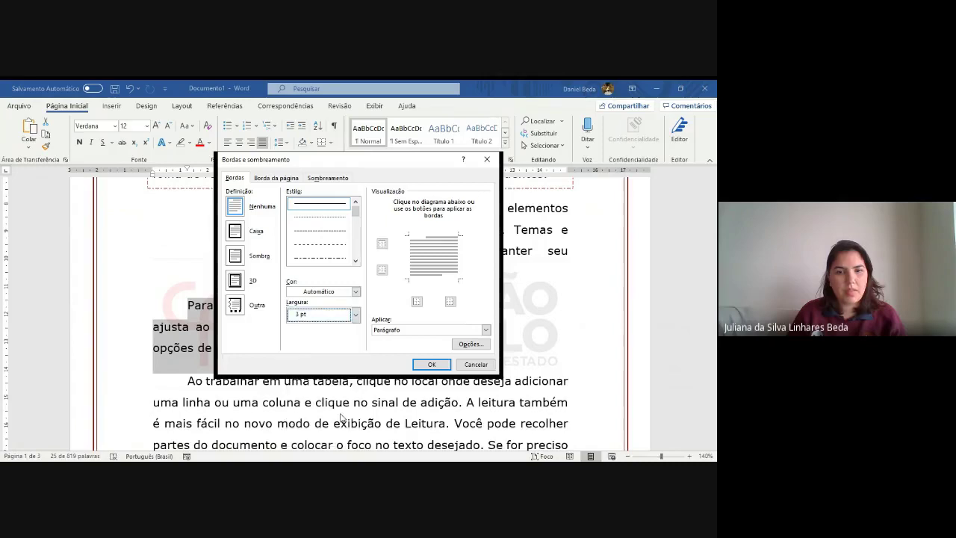
left_click(333, 260)
scroll(334, 260, "down", 1)
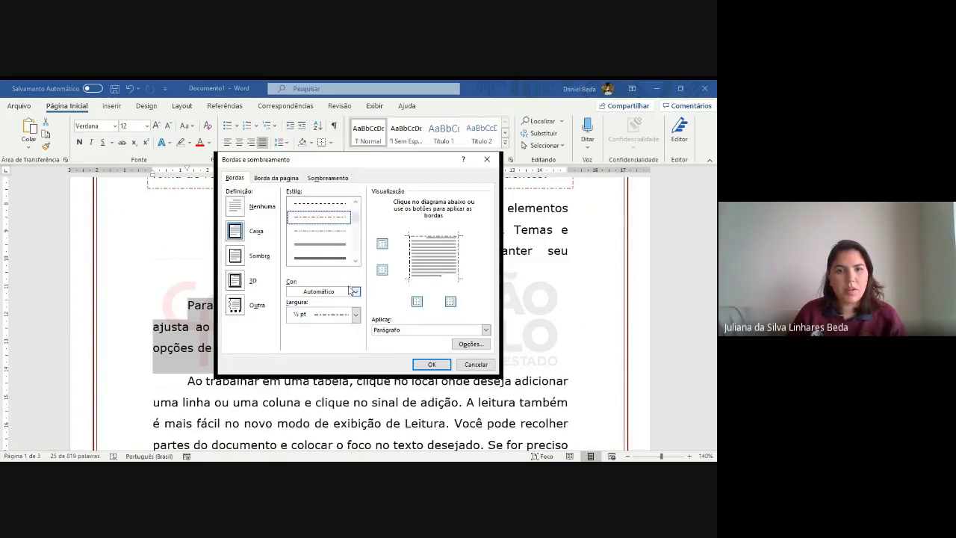
Step: Give this paragraph's border a dark orange theme color, apply it and deselect the text
left_click(356, 292)
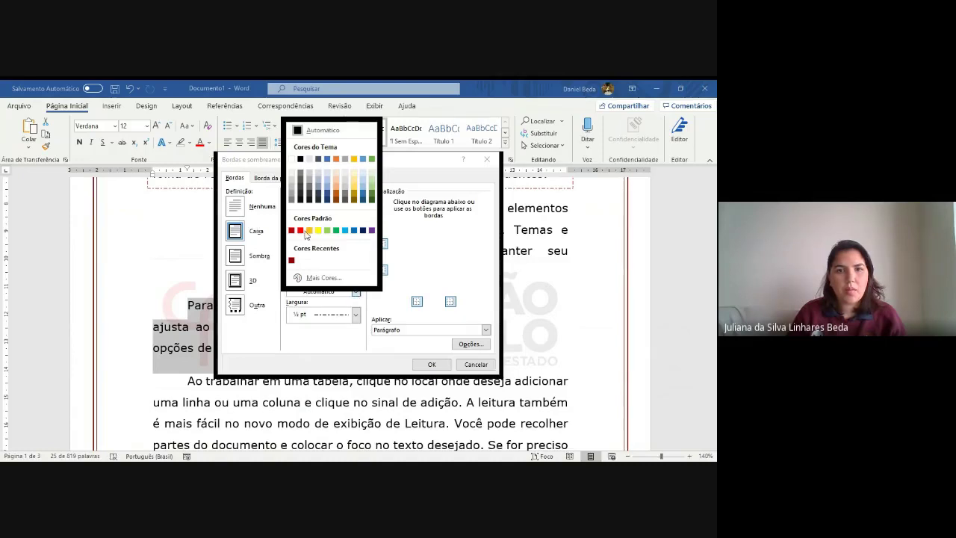
left_click(336, 193)
left_click(436, 364)
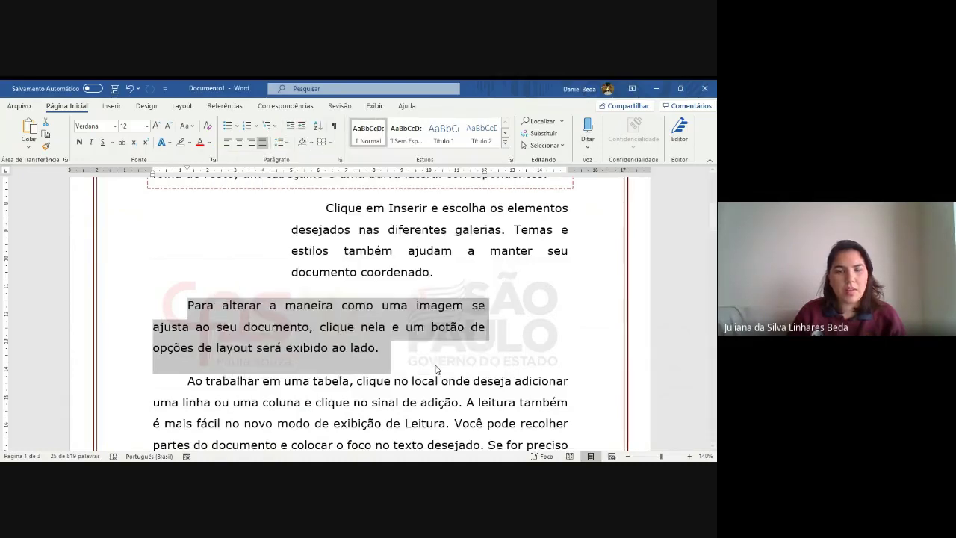
left_click(322, 351)
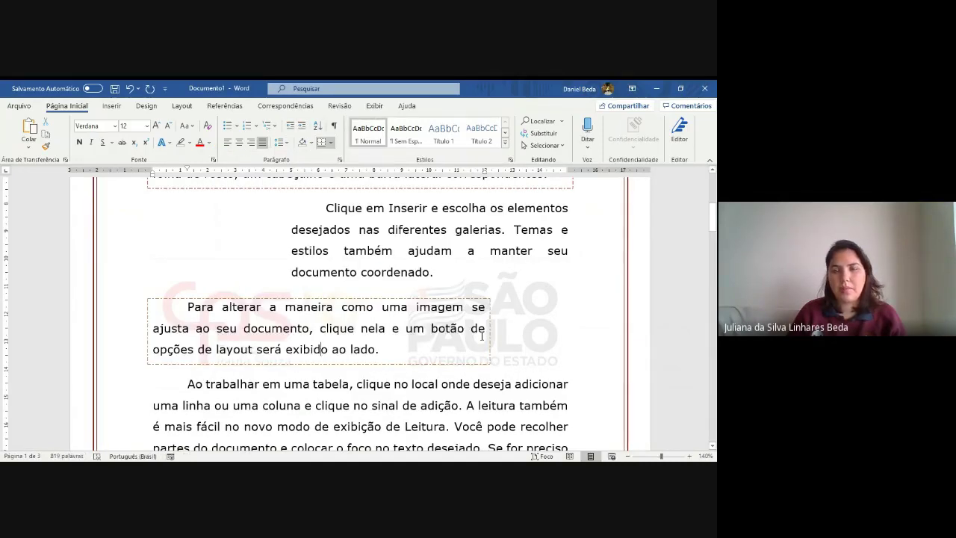
Step: Add a blank paragraph before the full-width paragraph starting "Clique em Inserir" that mentions SmartArt
scroll(521, 255, "up", 5)
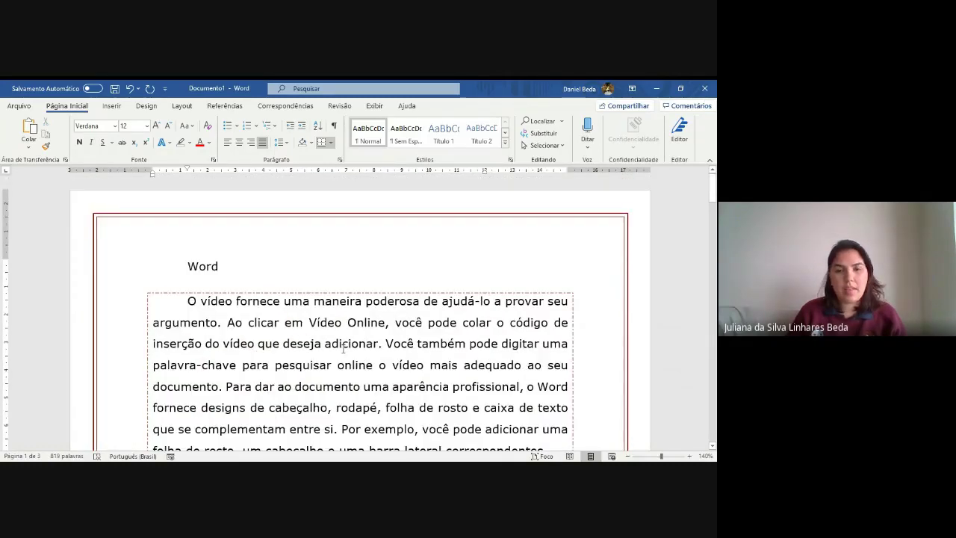
scroll(371, 321, "down", 15)
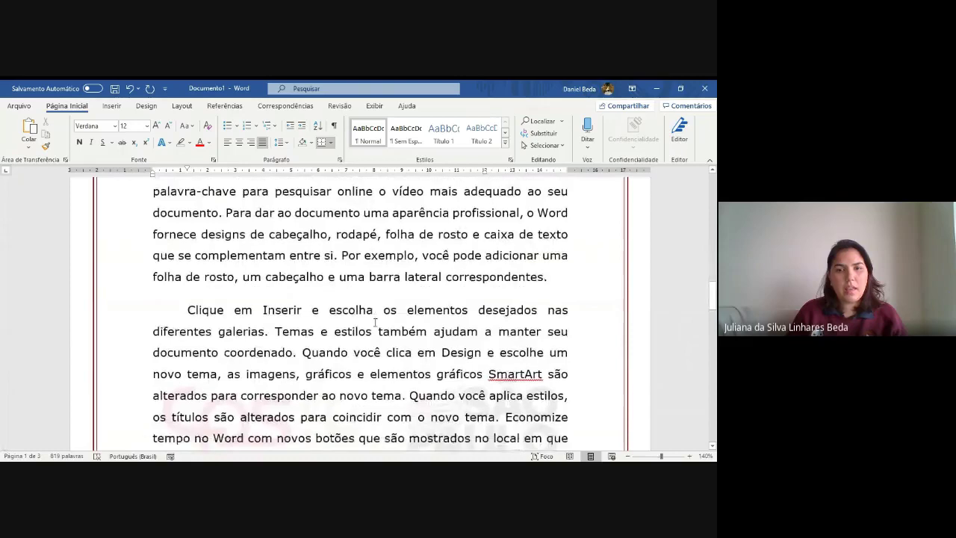
scroll(448, 329, "up", 1)
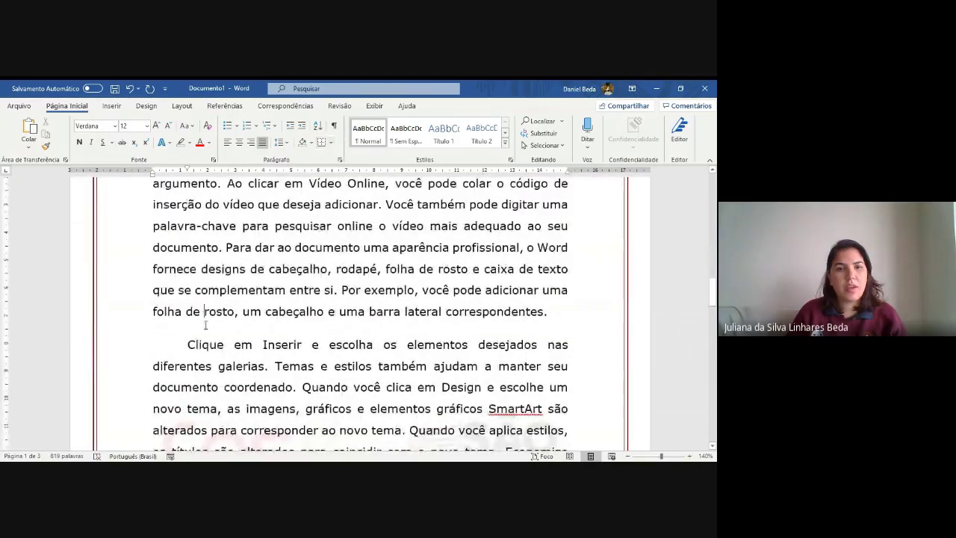
left_click(566, 322)
key("Return")
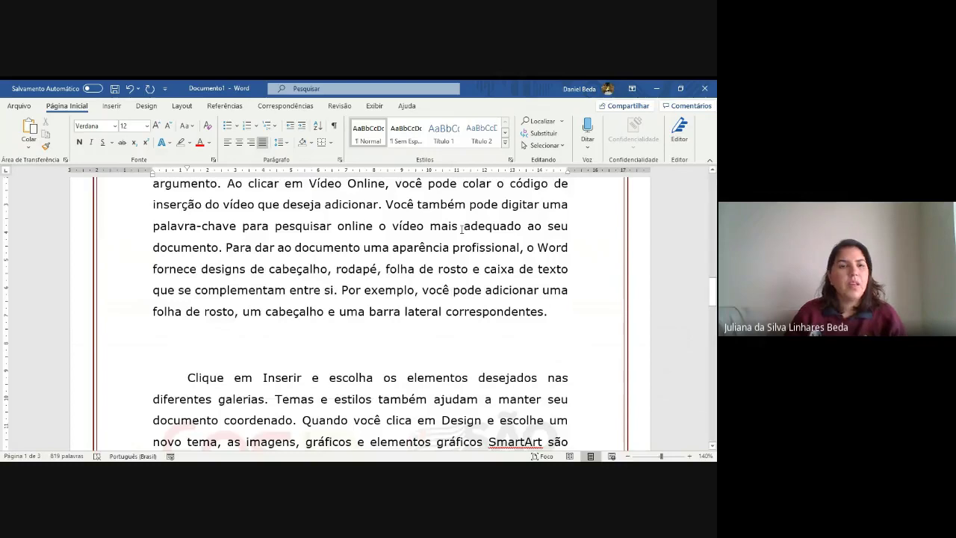
Step: Insert the picture logo.png from this device's Imagens folder into the blank paragraph above "Clique em Inserir"
left_click(118, 108)
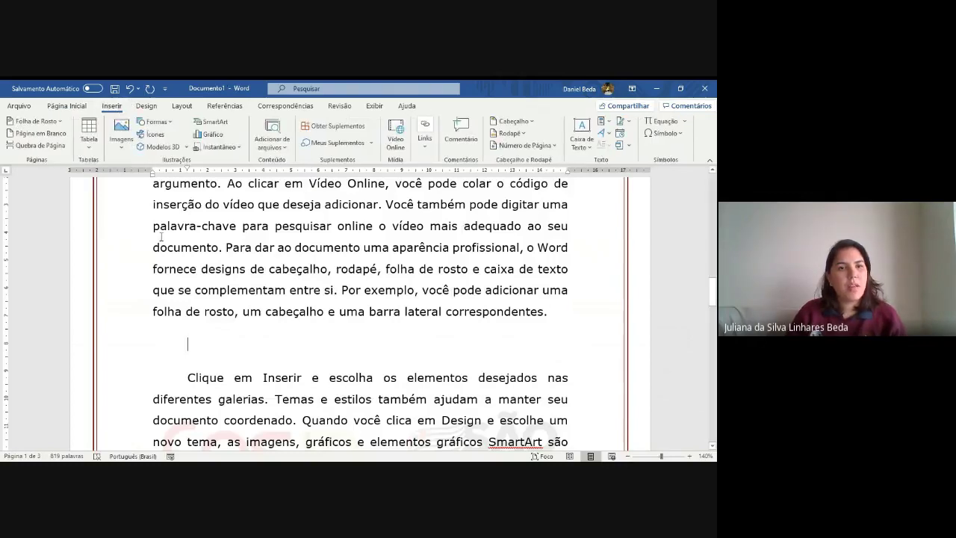
left_click(120, 151)
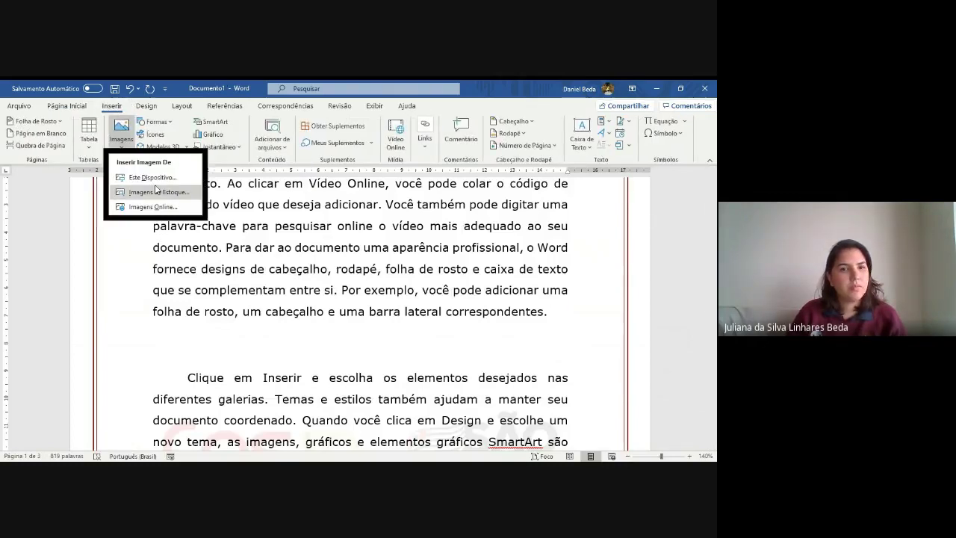
key("Escape")
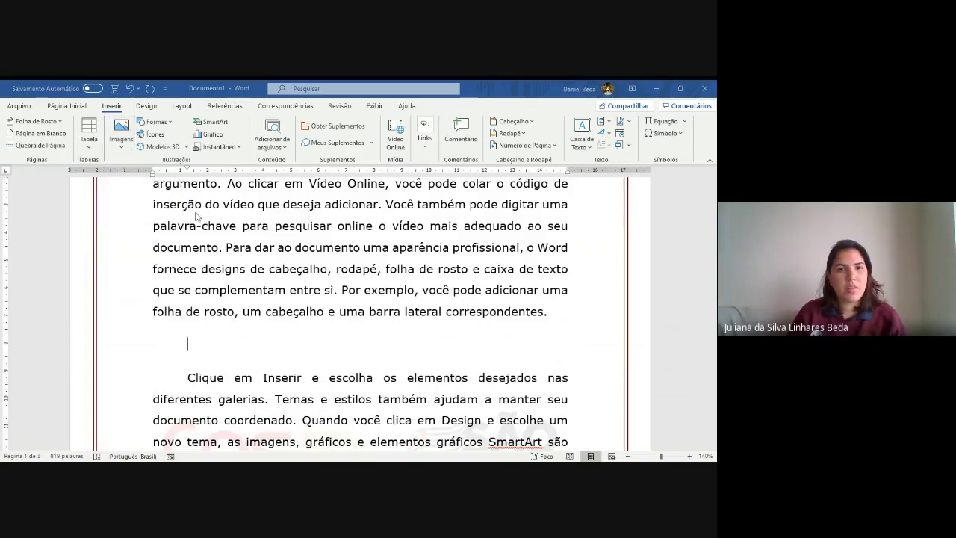
left_click(123, 179)
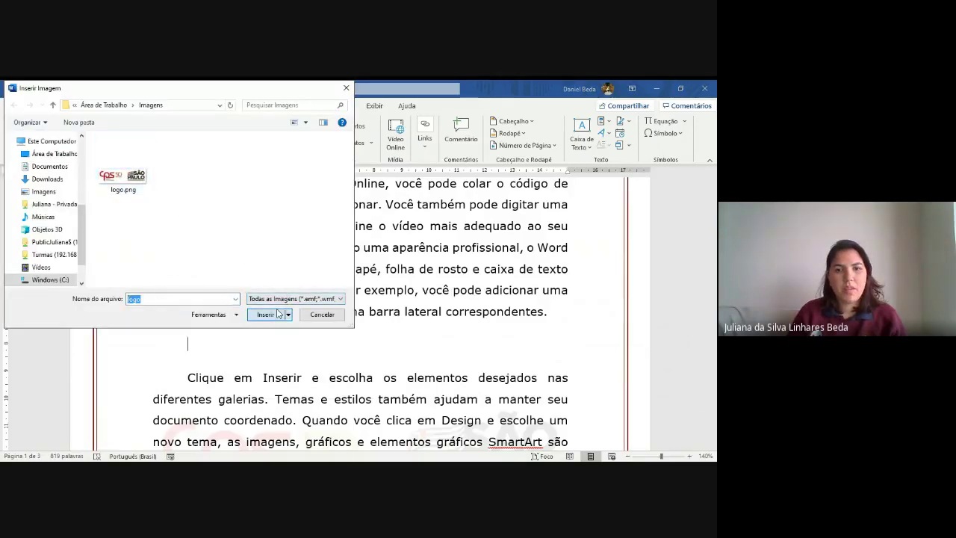
left_click(265, 313)
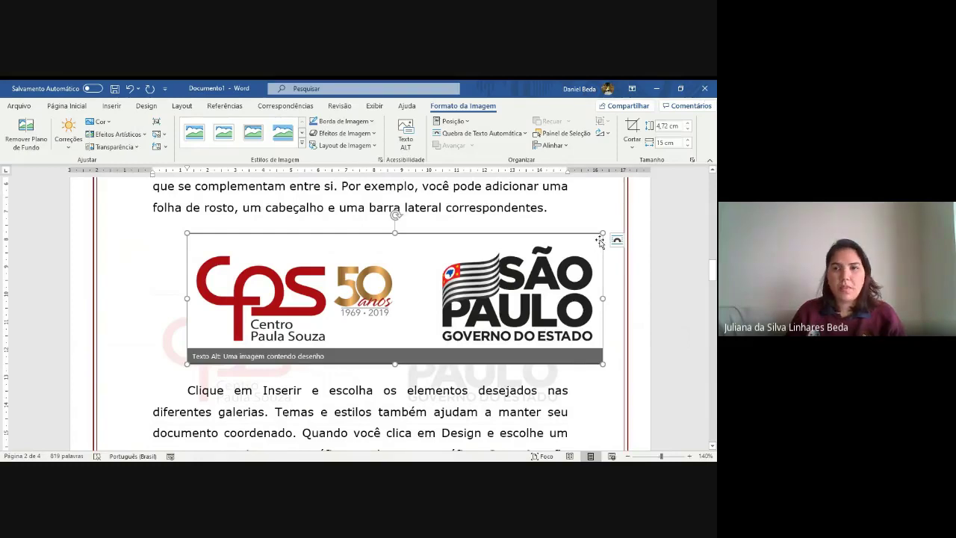
Step: Scale the logo down proportionally to about 3.75 × 11.93 cm, then try squashing its height and undo that distortion
left_click_drag(603, 233, 519, 290)
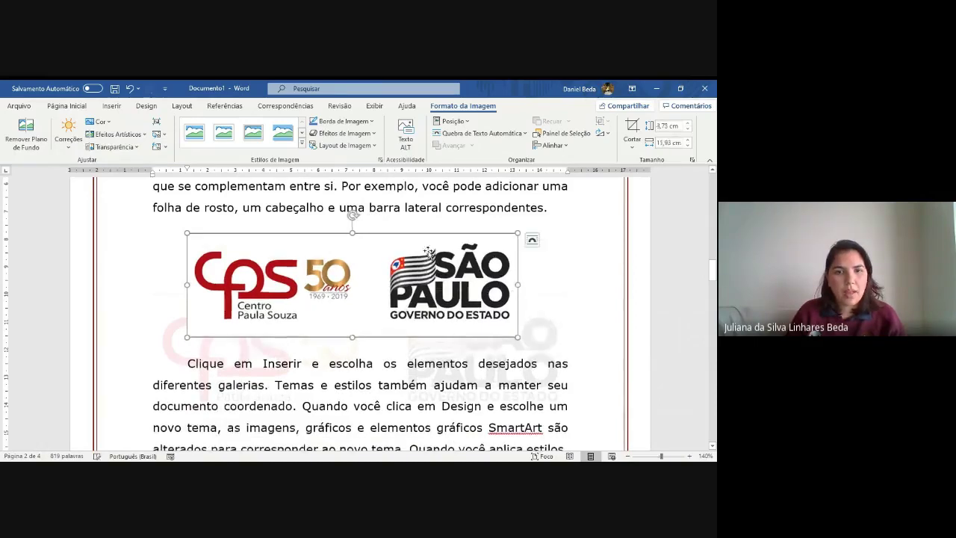
left_click_drag(352, 338, 339, 312)
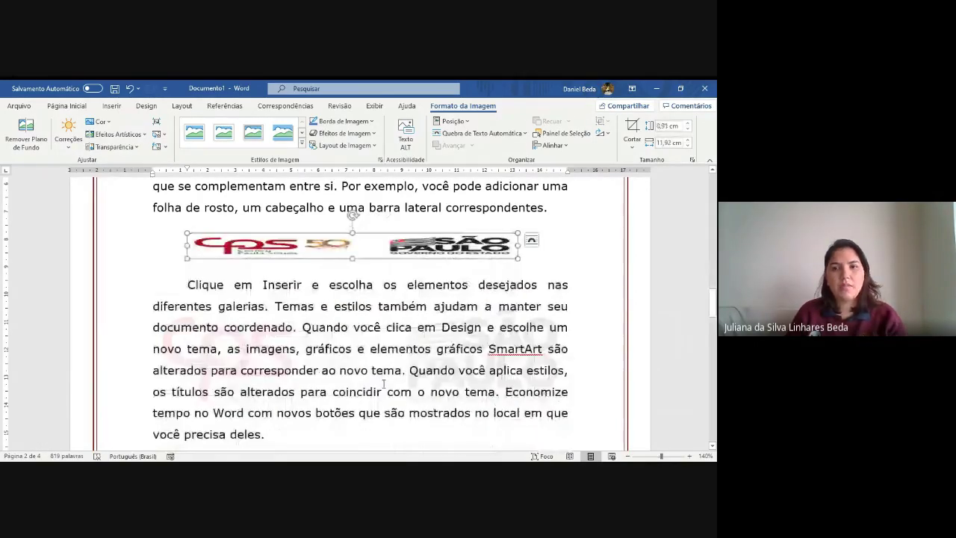
key("ctrl+z")
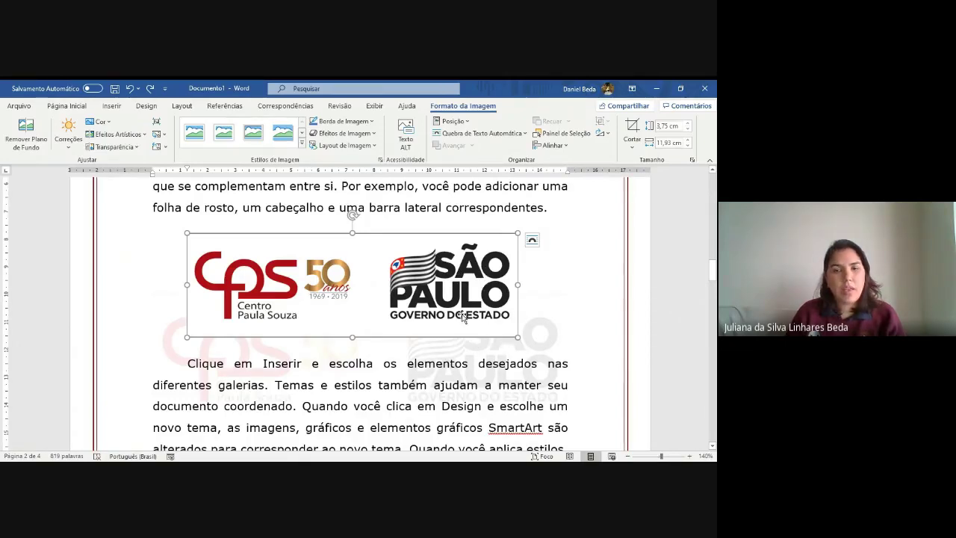
Step: Try square text wrapping on the logo and move the picture slightly within the text
left_click(531, 242)
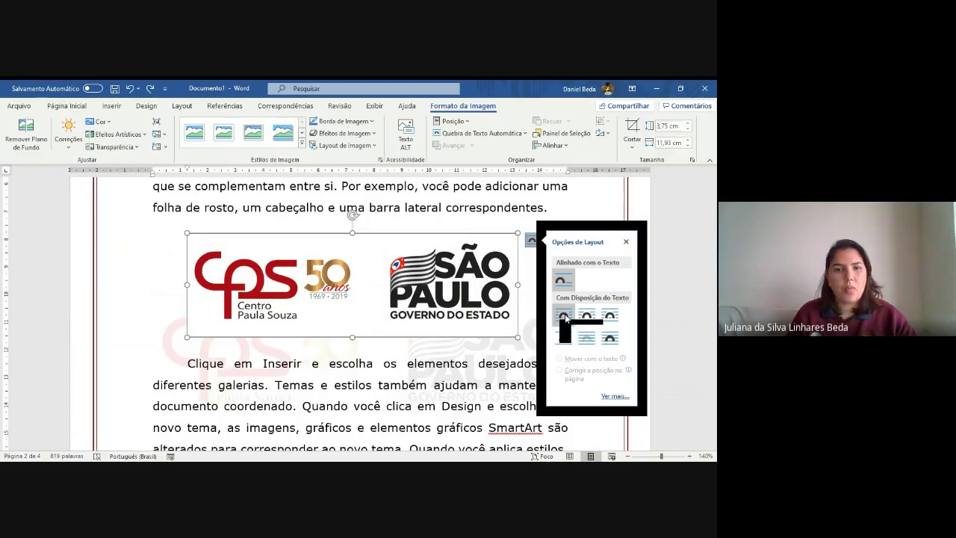
left_click(564, 316)
left_click(359, 252)
mouse_move(359, 252)
left_mouse_down()
mouse_move(375, 321)
mouse_move(363, 338)
mouse_move(379, 219)
mouse_move(375, 260)
left_mouse_up()
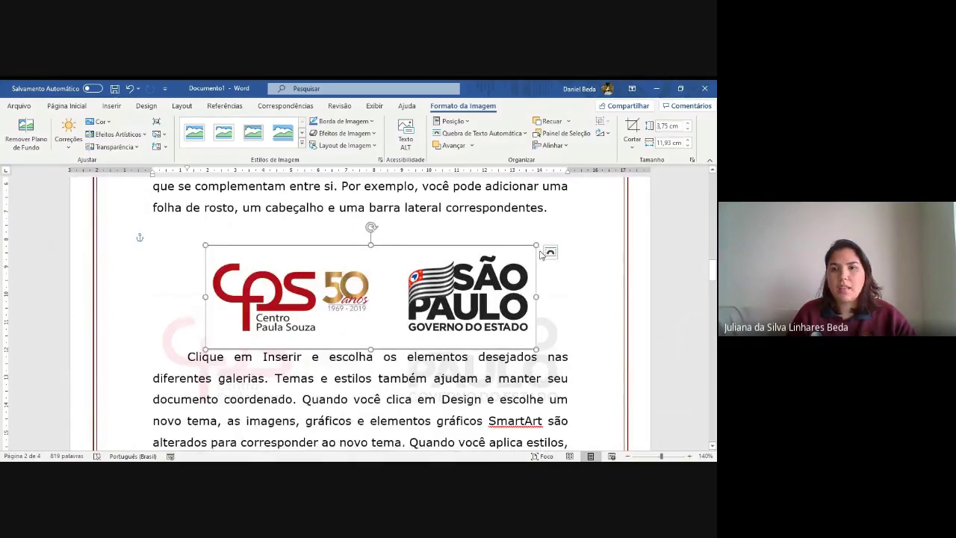
Step: Try the behind-text, in-front-of-text and top-and-bottom wrappings on the logo, ending with Alinhado com o Texto
left_click(550, 252)
left_click(582, 296)
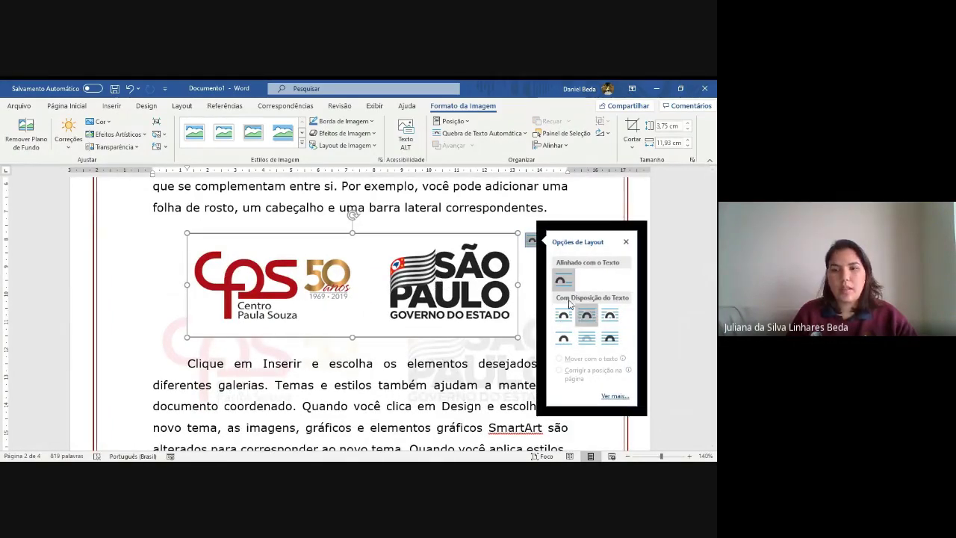
left_click(589, 339)
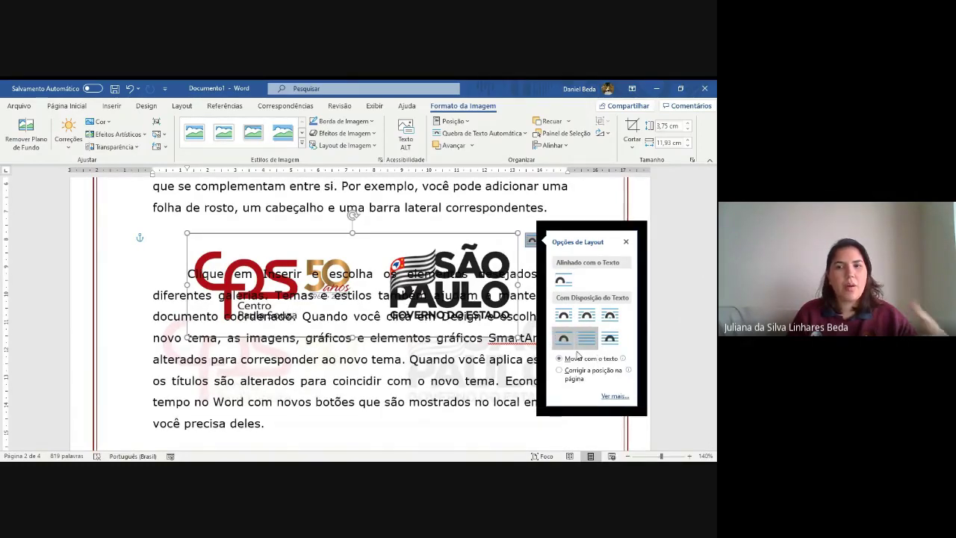
left_click(609, 339)
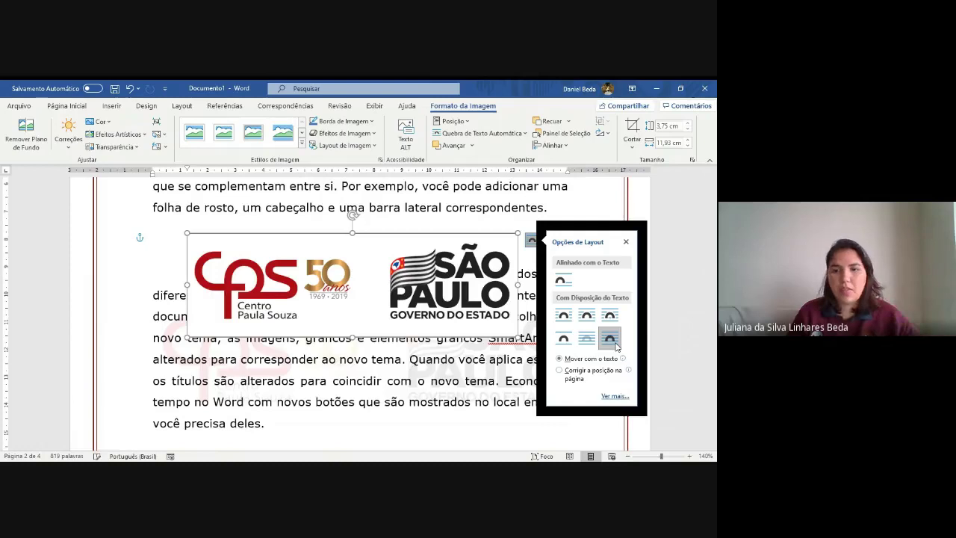
left_click(561, 340)
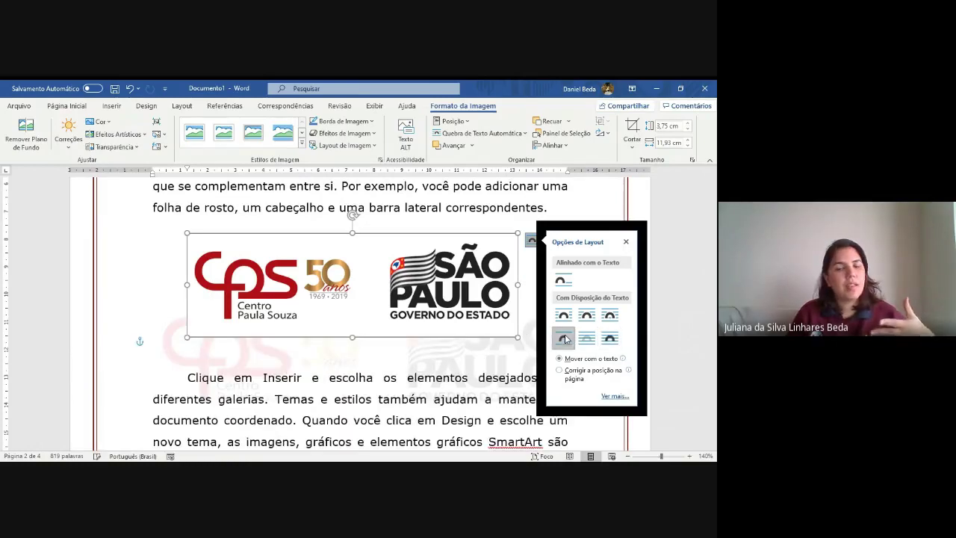
left_click(560, 281)
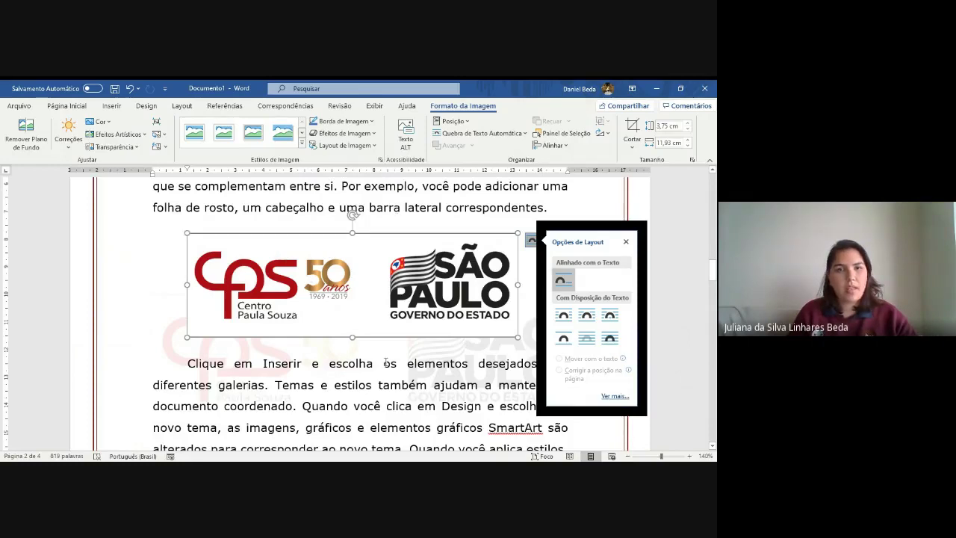
Step: Insert a table with four columns and four rows below the paragraph ending "você precisa deles"
left_click(247, 349)
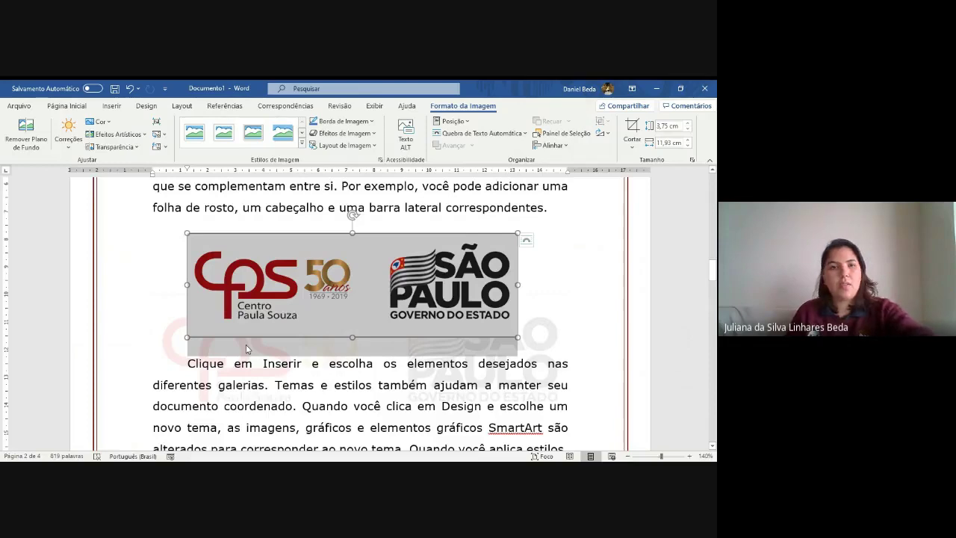
scroll(322, 326, "down", 1)
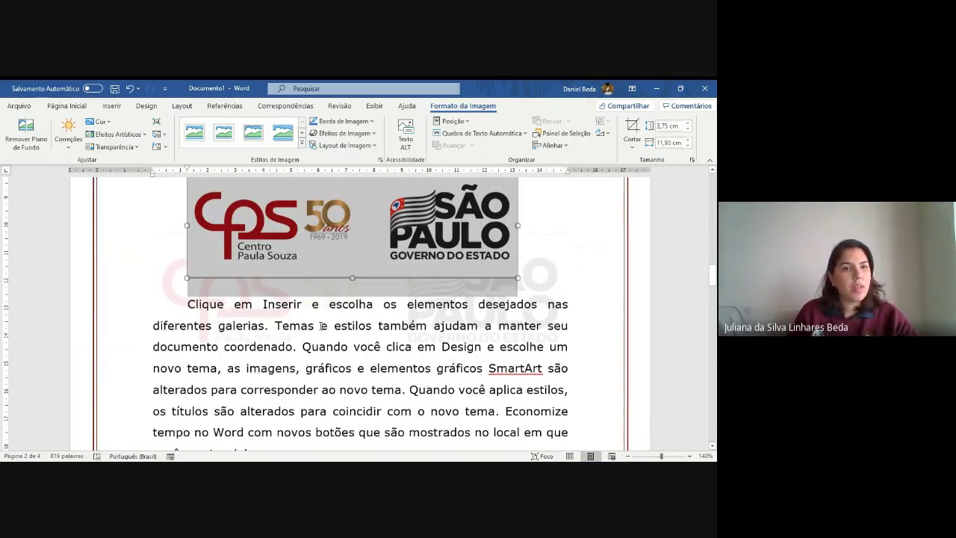
left_click(322, 325)
scroll(322, 326, "down", 3)
left_click(112, 105)
left_click(89, 133)
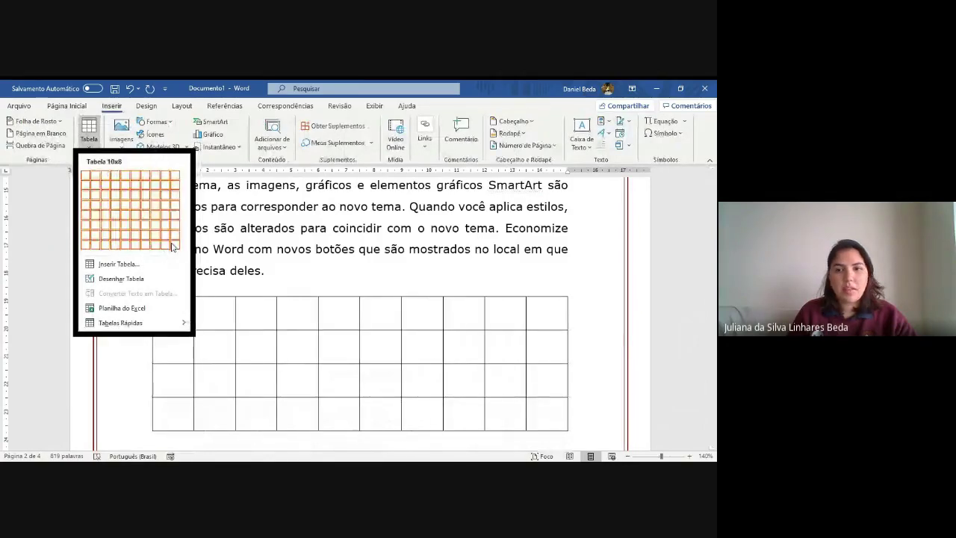
left_click(115, 206)
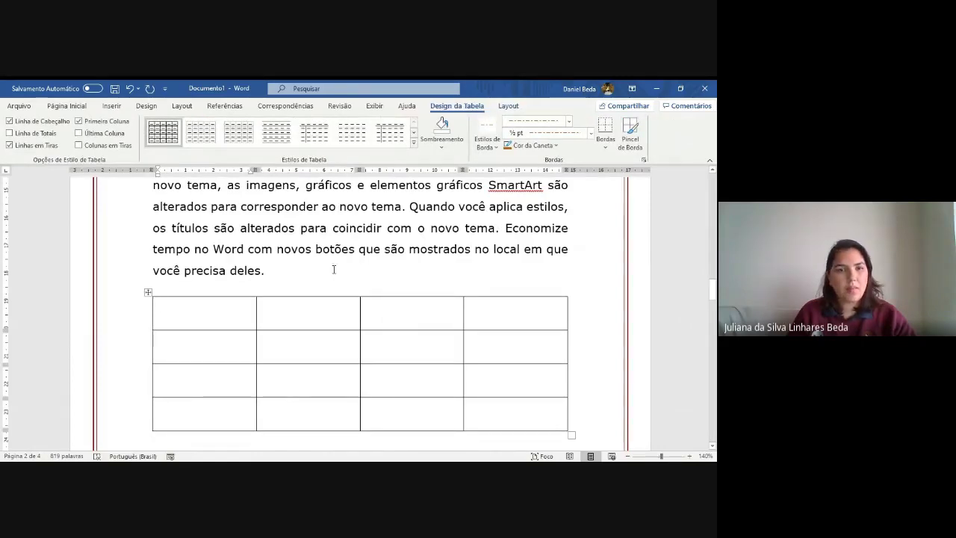
Step: Add a blank paragraph between the one ending "outro dispositivo" and the one starting "O vídeo fornece", on the page following the table
scroll(338, 255, "down", 5)
scroll(341, 254, "up", 9)
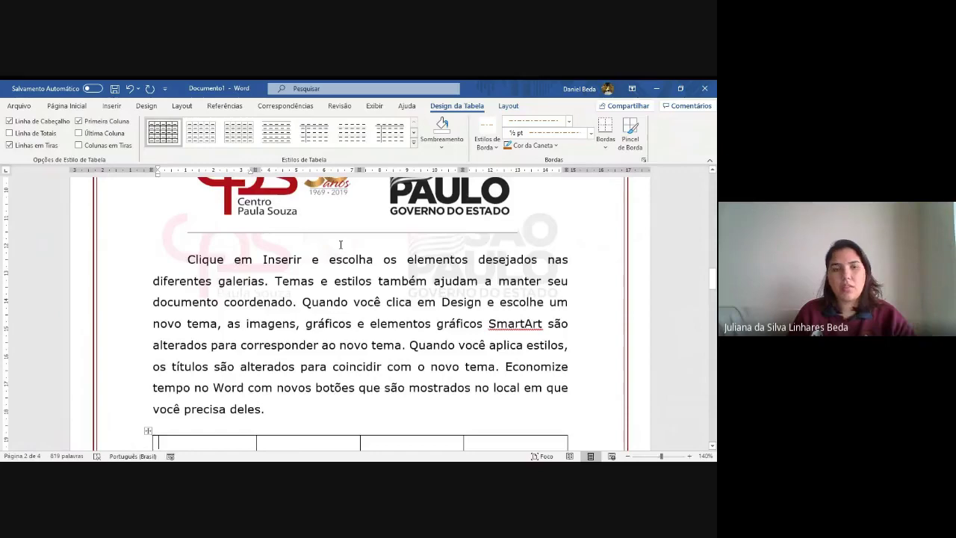
scroll(341, 245, "down", 12)
scroll(303, 259, "down", 7)
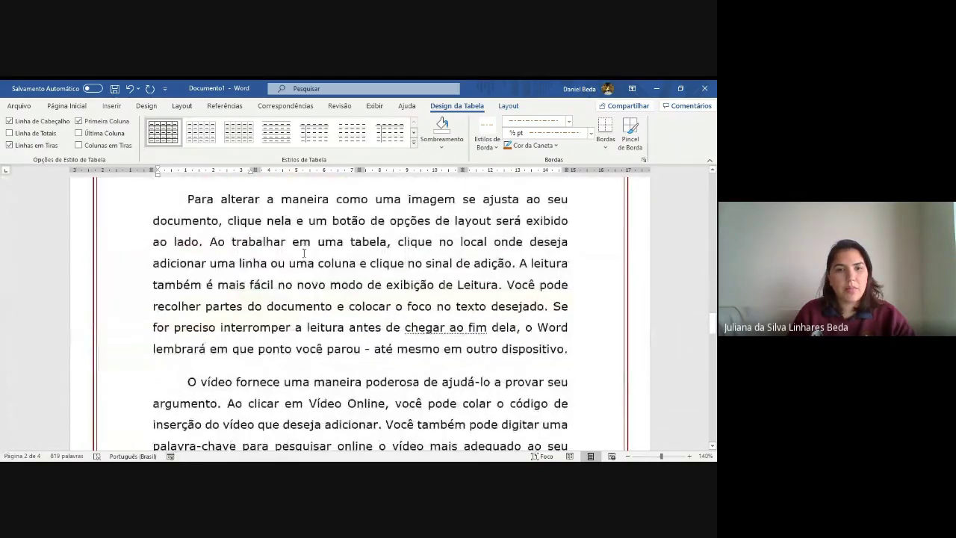
scroll(304, 251, "up", 3)
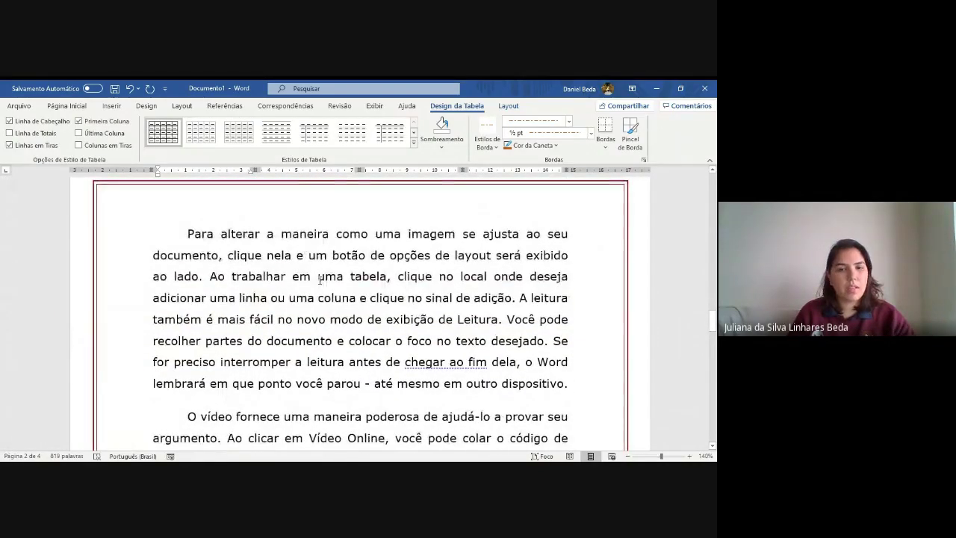
scroll(341, 256, "down", 4)
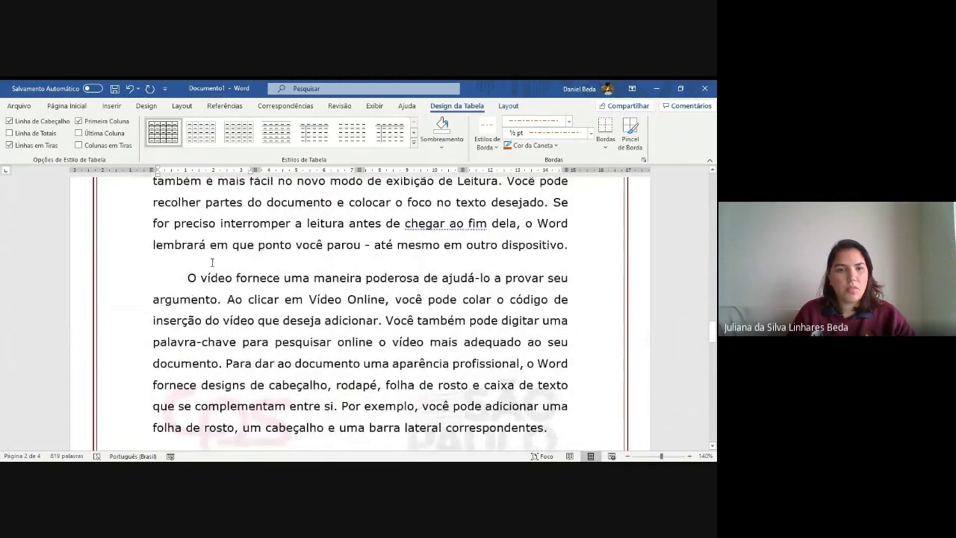
left_click(212, 262)
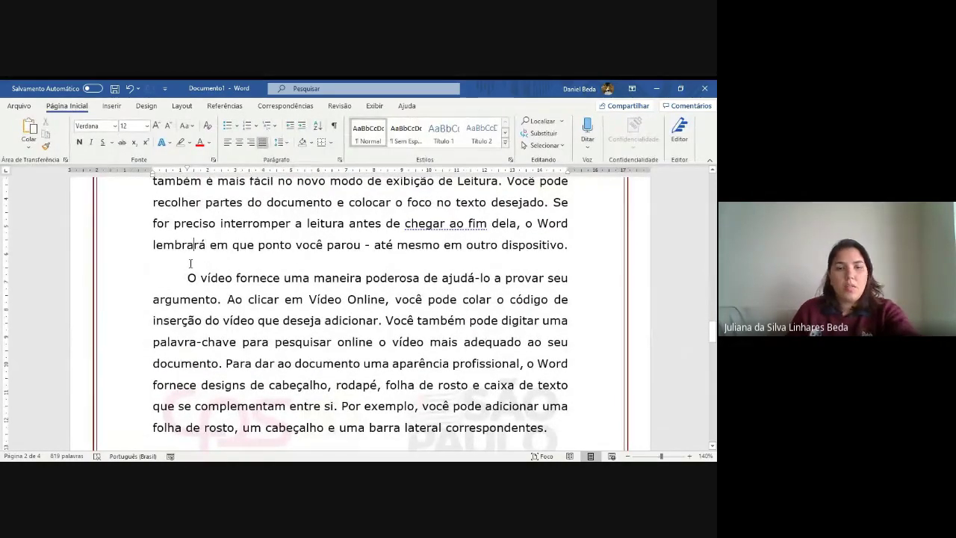
key("Return")
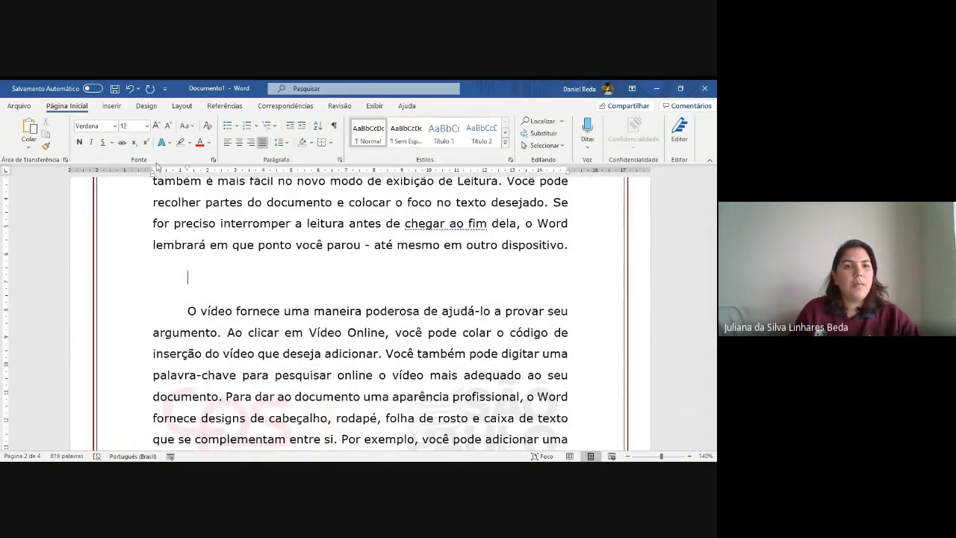
Step: Insert a Ciclo Básico SmartArt graphic from the Ciclo category in the blank paragraph
left_click(112, 106)
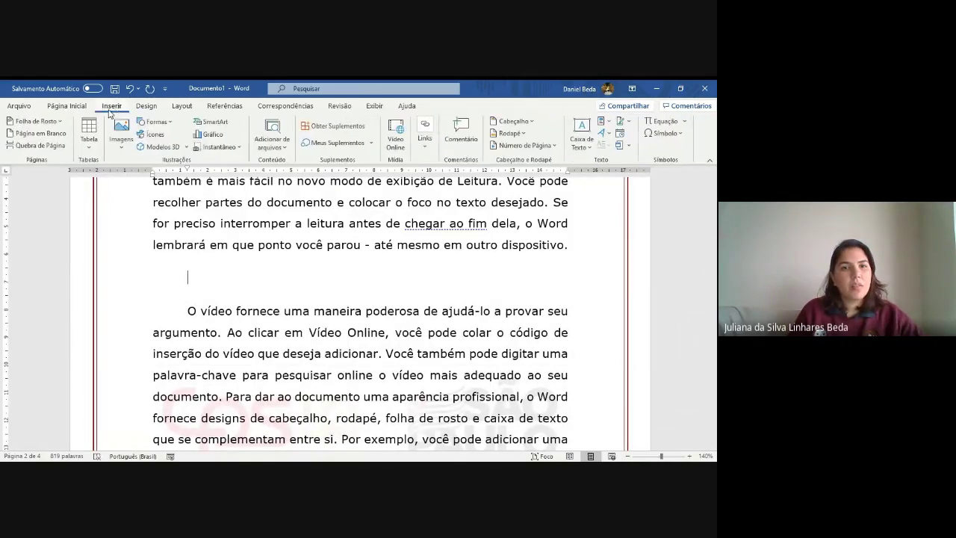
left_click(216, 121)
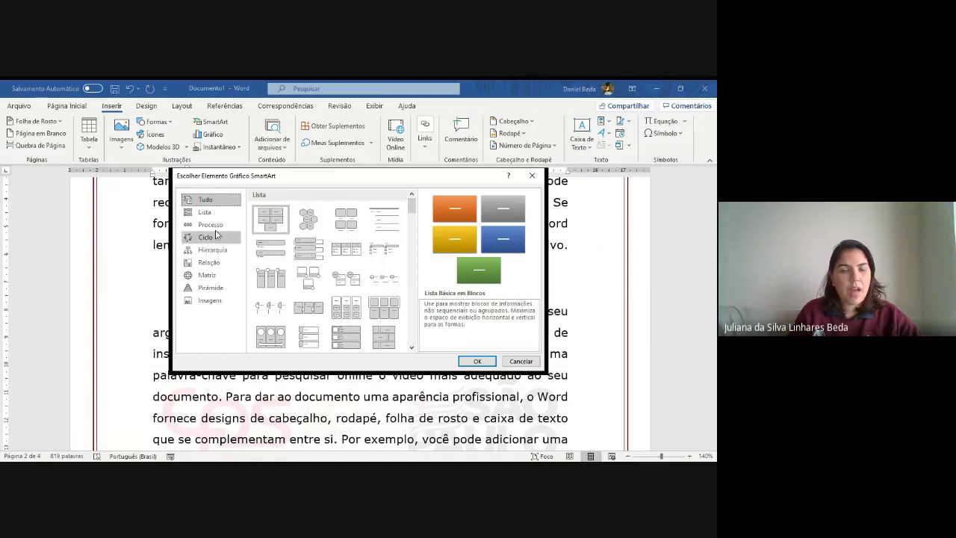
left_click(206, 238)
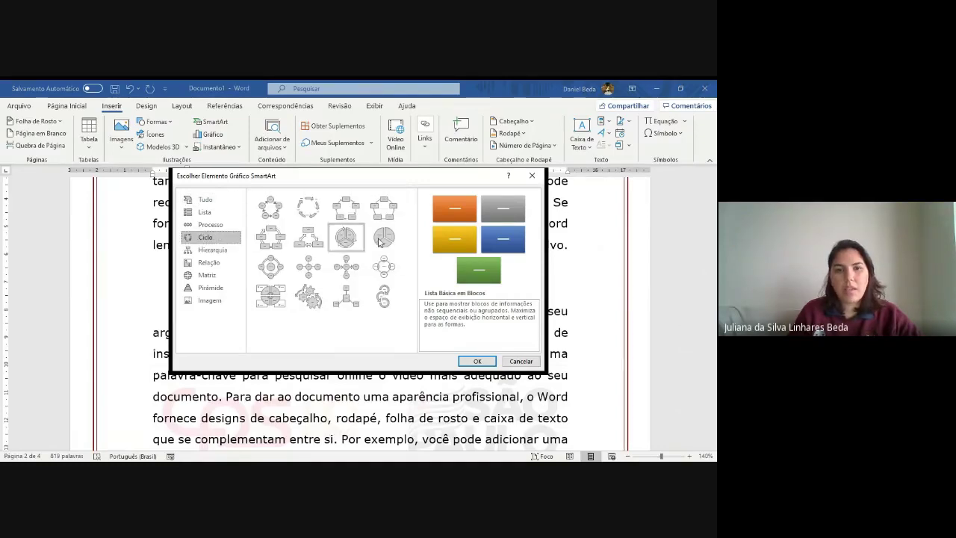
left_click(278, 212)
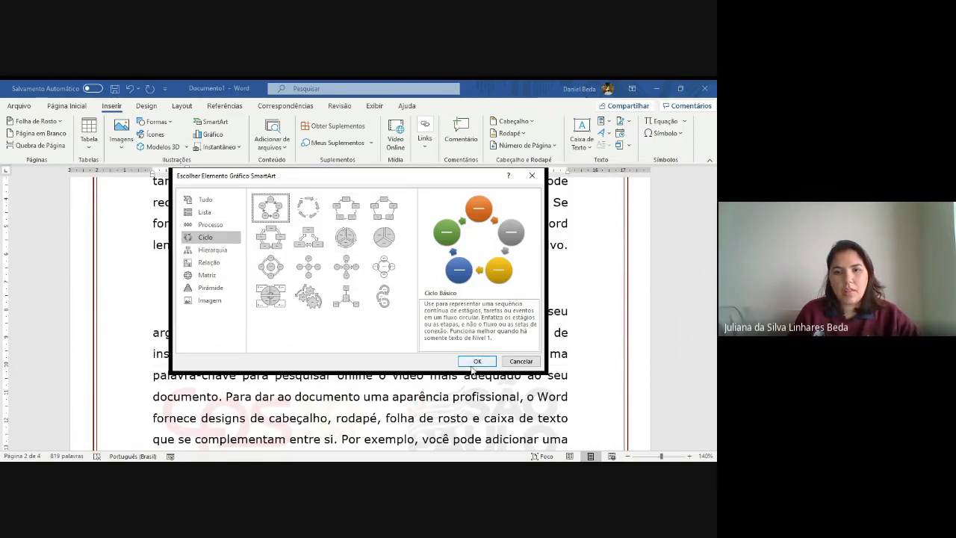
left_click(476, 360)
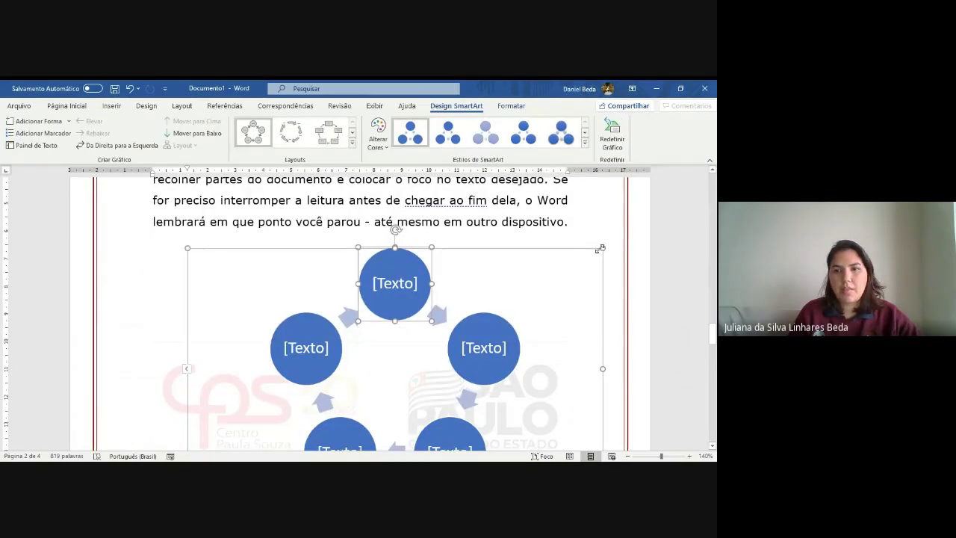